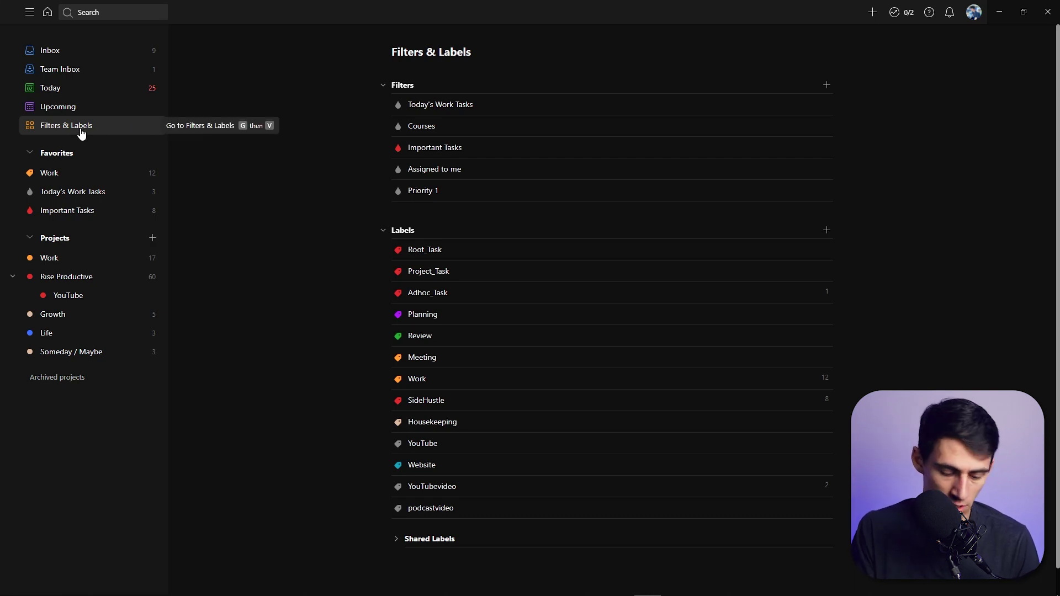
Step: Go to the Filters & Labels page to review the existing filters and labels
{"action": "left_click", "coordinate": [80, 57]}
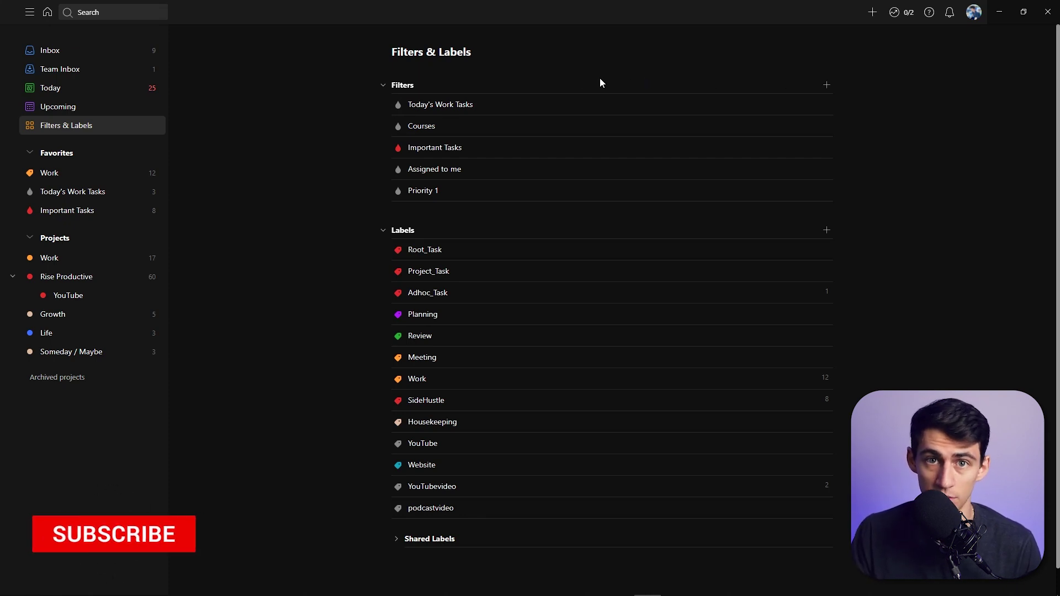
Step: View the Today's Work Tasks filter and inspect its view, sorting and grouping options
{"action": "left_click", "coordinate": [72, 191]}
{"action": "left_click", "coordinate": [789, 55]}
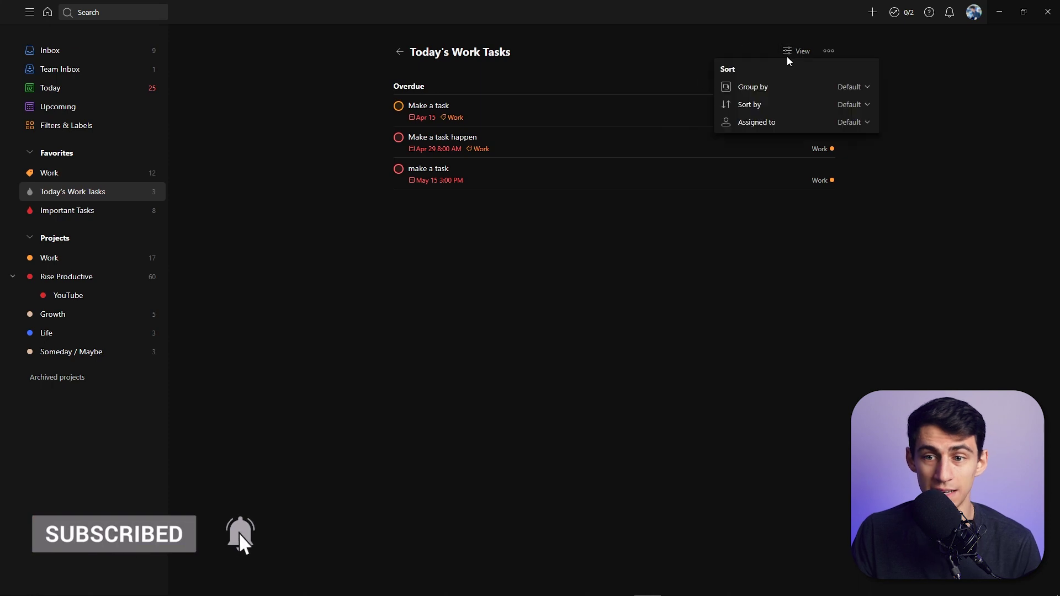
{"action": "left_click", "coordinate": [645, 224]}
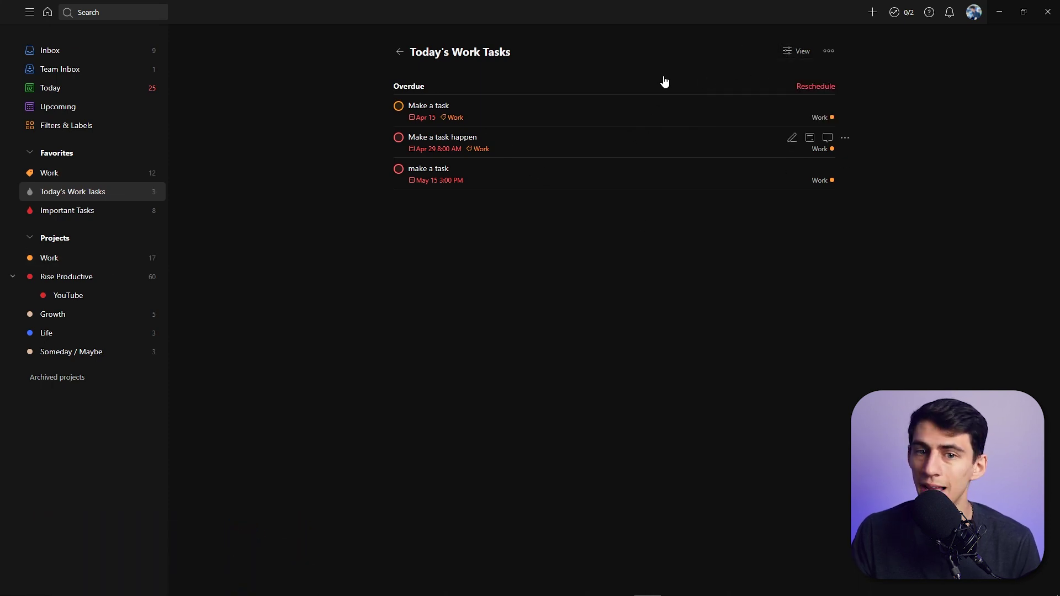
{"action": "left_click", "coordinate": [791, 55]}
{"action": "left_click", "coordinate": [785, 83]}
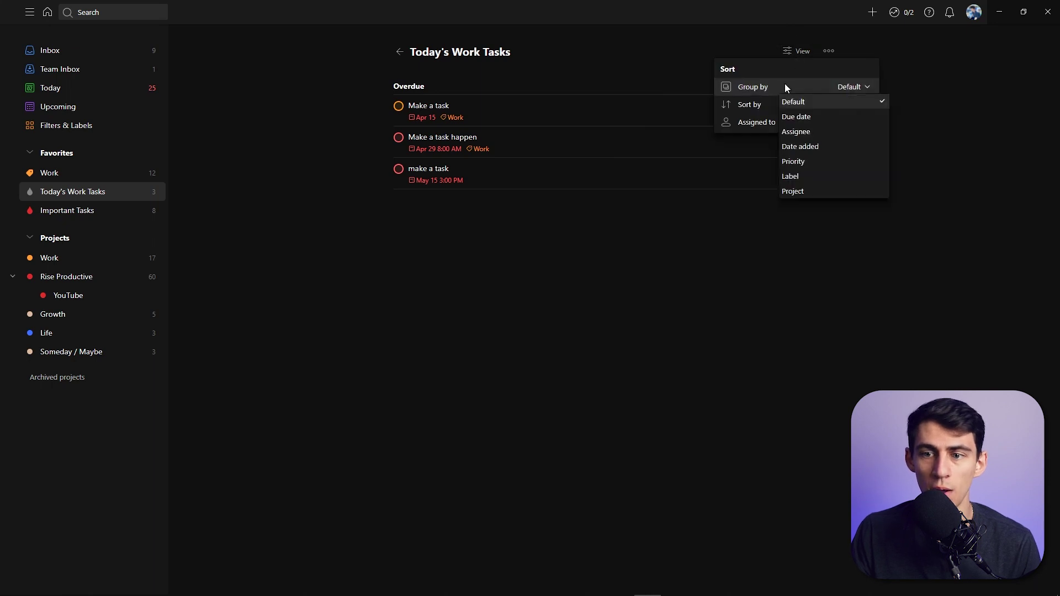
Step: Visit the Work project, toggle board and list layout, then return to Today's Work Tasks
{"action": "left_click", "coordinate": [75, 258]}
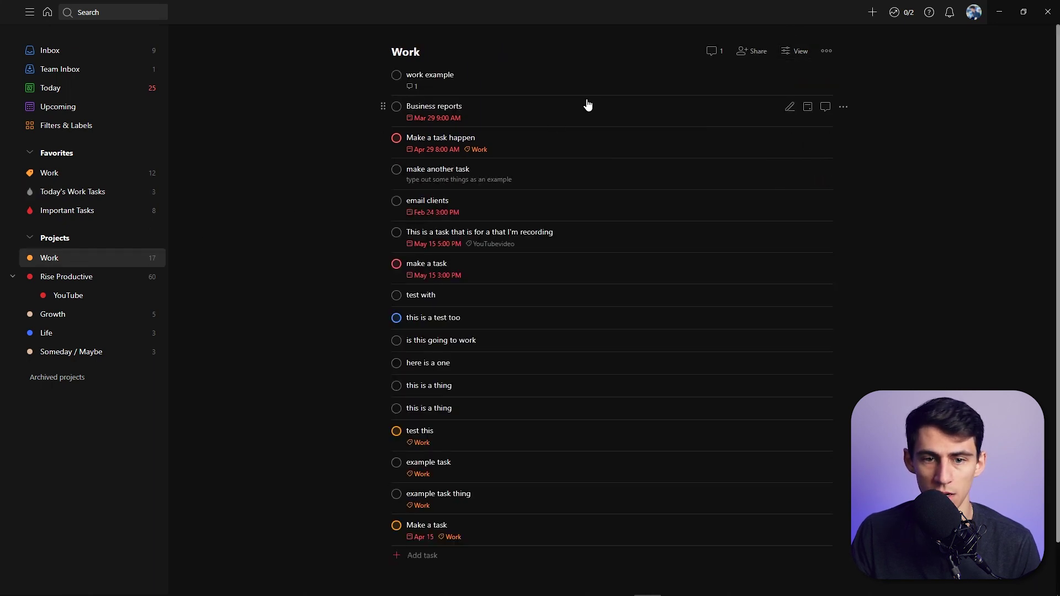
{"action": "key", "text": "shift+v"}
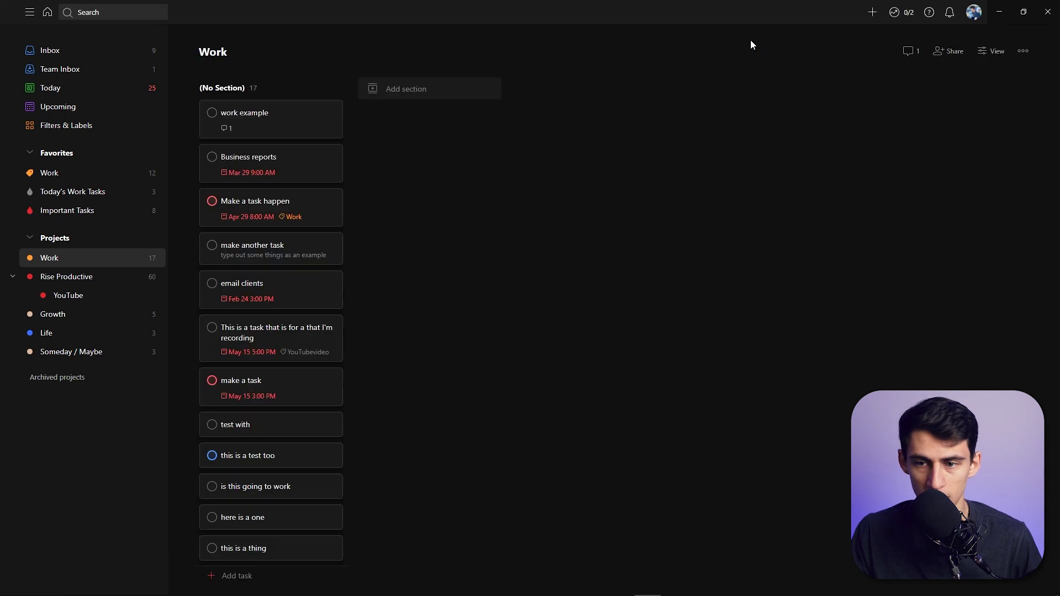
{"action": "key", "text": "shift+v"}
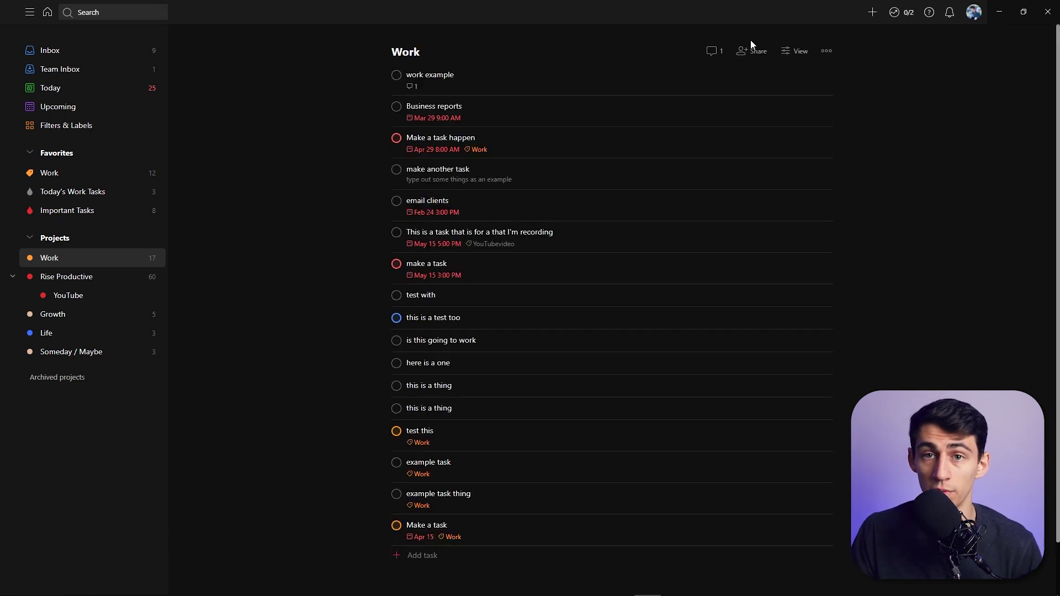
{"action": "left_click", "coordinate": [63, 192]}
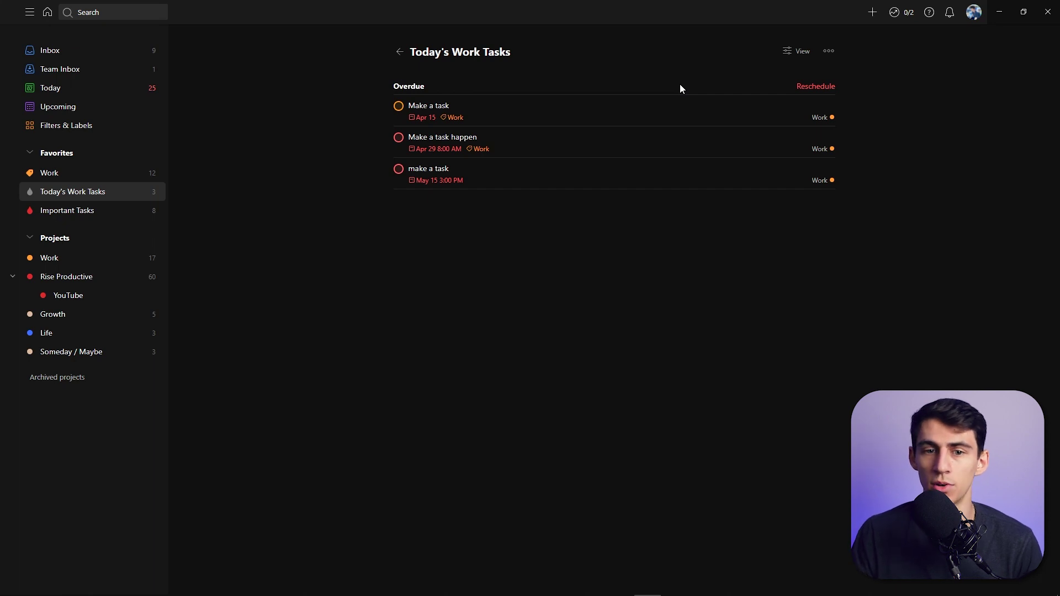
{"action": "left_click", "coordinate": [827, 50]}
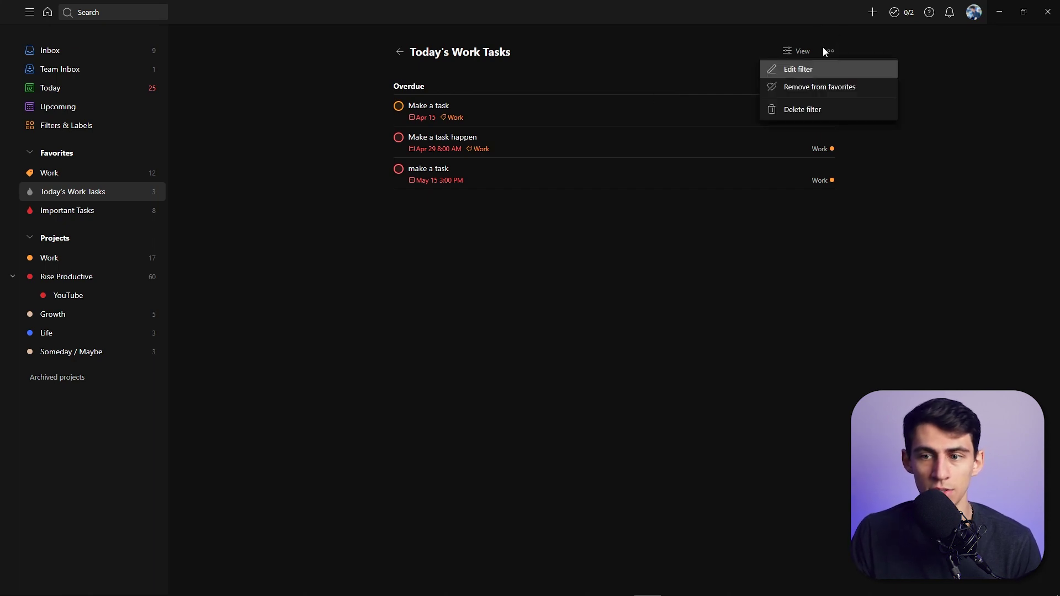
{"action": "left_click", "coordinate": [809, 69]}
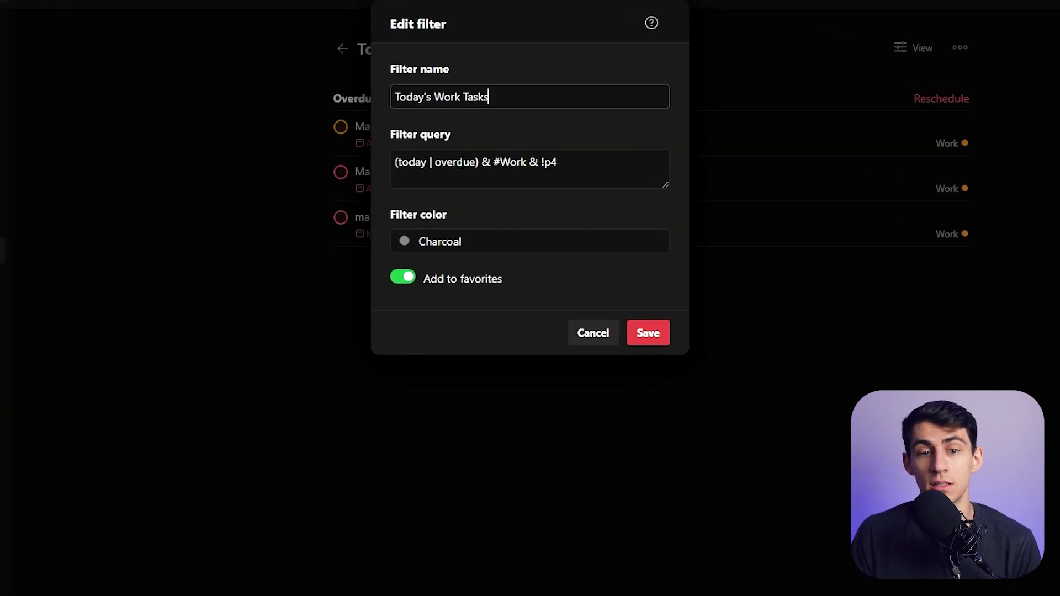
{"action": "left_click", "coordinate": [429, 163]}
{"action": "left_click", "coordinate": [461, 162]}
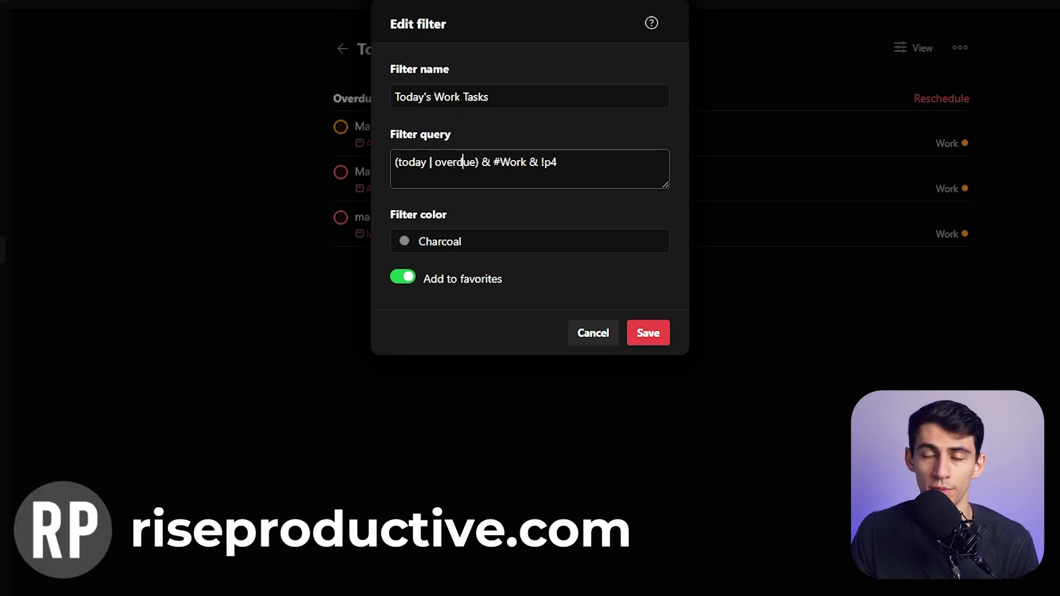
{"action": "double_click", "coordinate": [542, 163]}
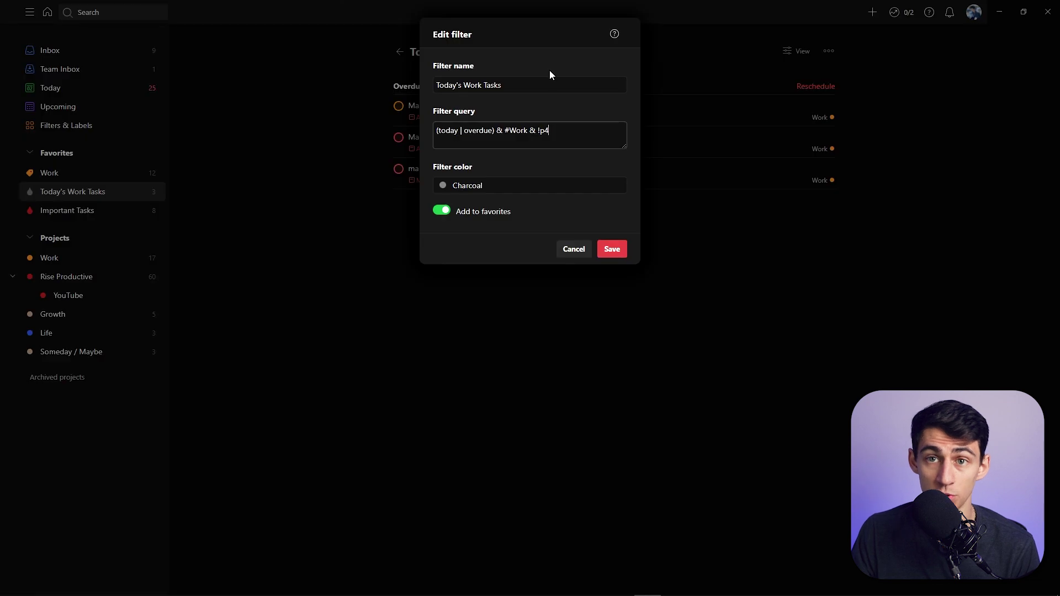
{"action": "left_click", "coordinate": [614, 249]}
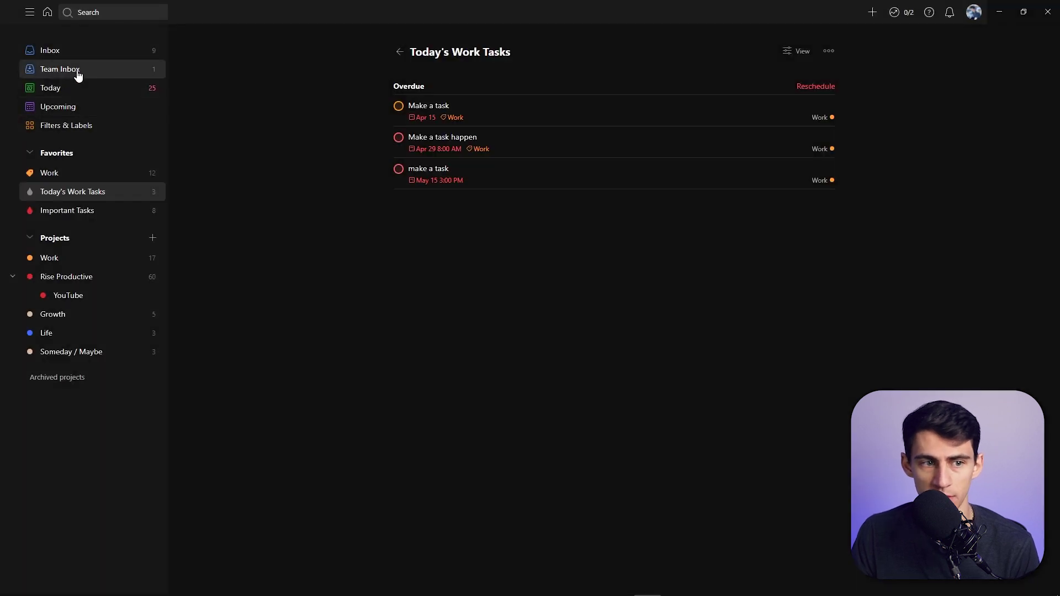
Step: Create a new filter named Work Tasks with the query #work
{"action": "left_click", "coordinate": [57, 129]}
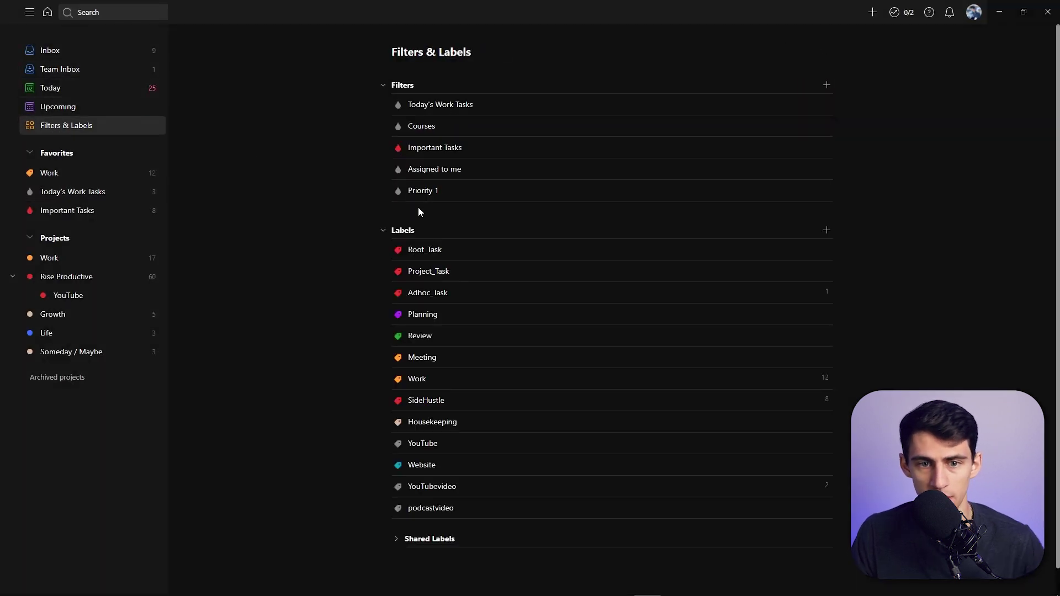
{"action": "left_click", "coordinate": [827, 85]}
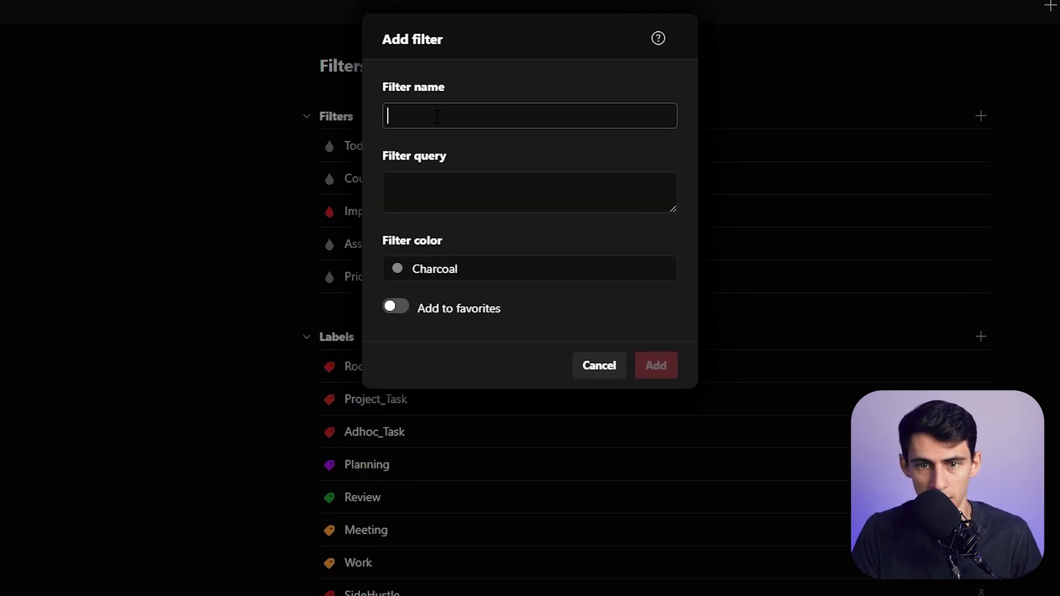
{"action": "type", "text": "Work Tasks"}
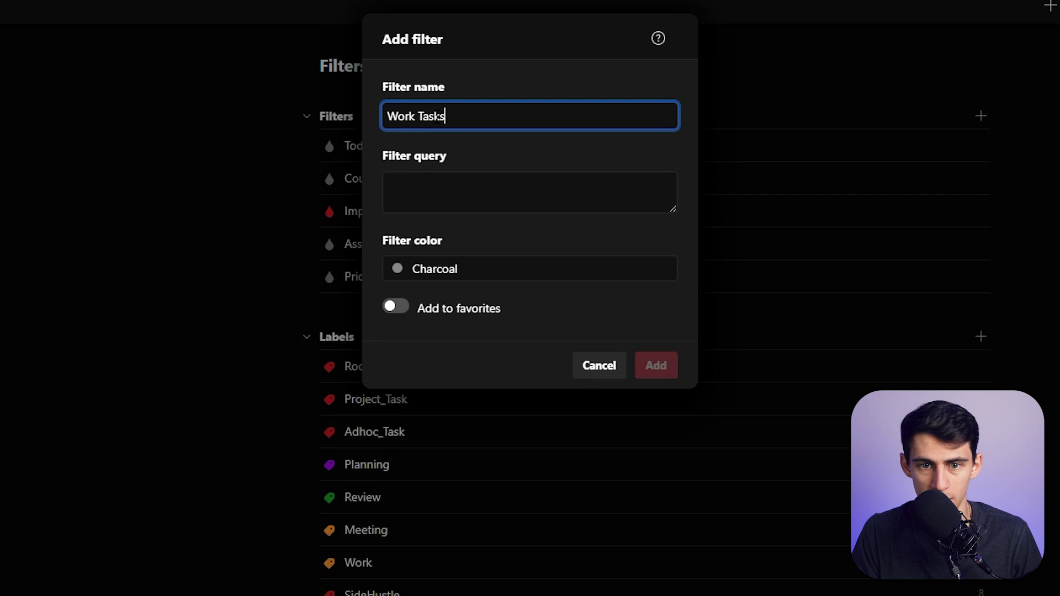
{"action": "key", "text": "Tab"}
{"action": "type", "text": "#"}
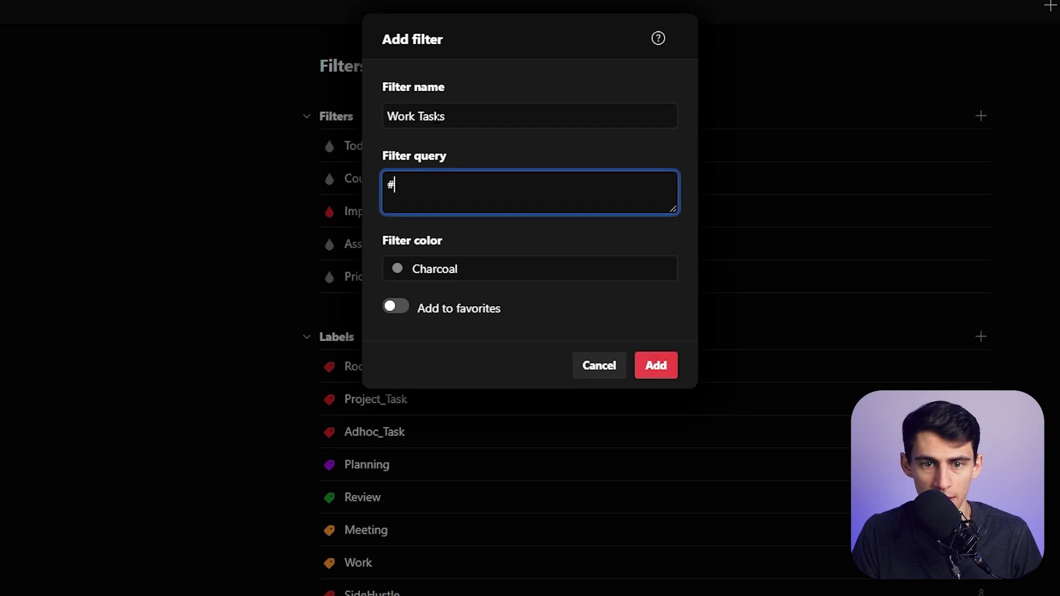
{"action": "left_click", "coordinate": [655, 366]}
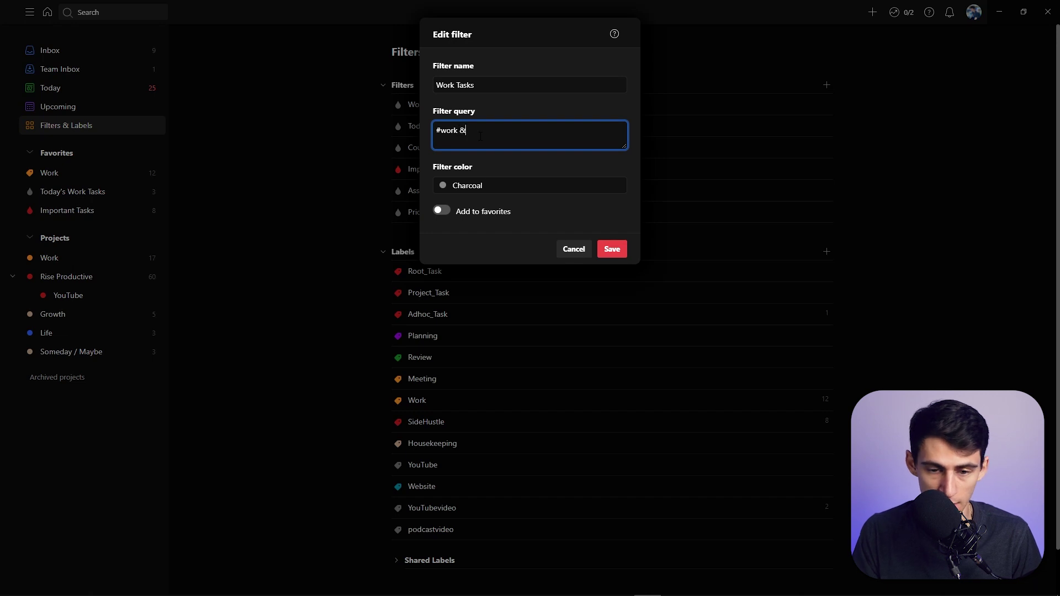
Step: Edit the Work Tasks query to read (today | tomorrow) & #work
{"action": "key", "text": "BackSpace"}
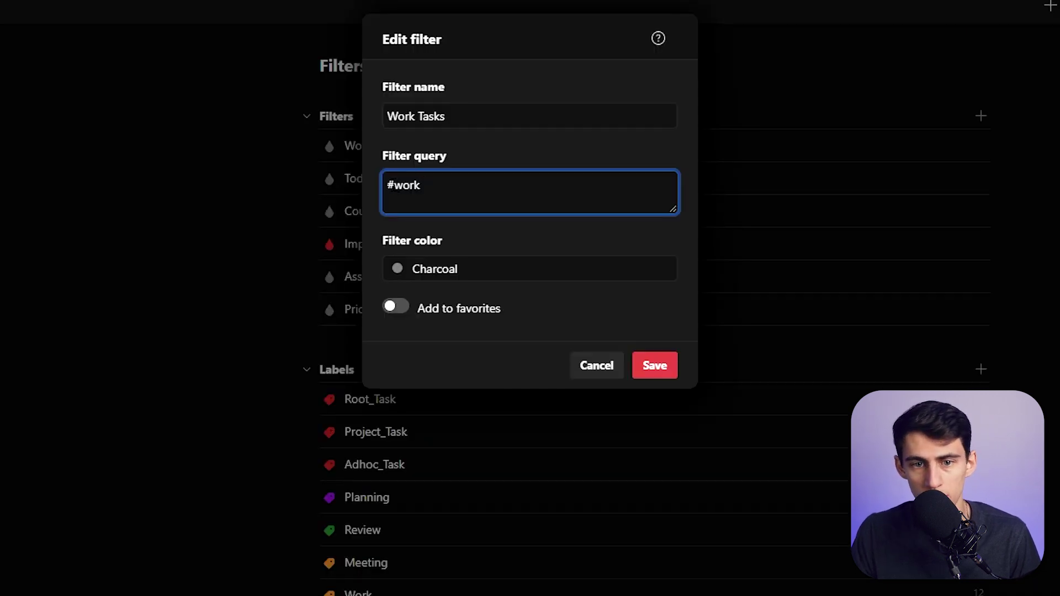
{"action": "left_click", "coordinate": [388, 186]}
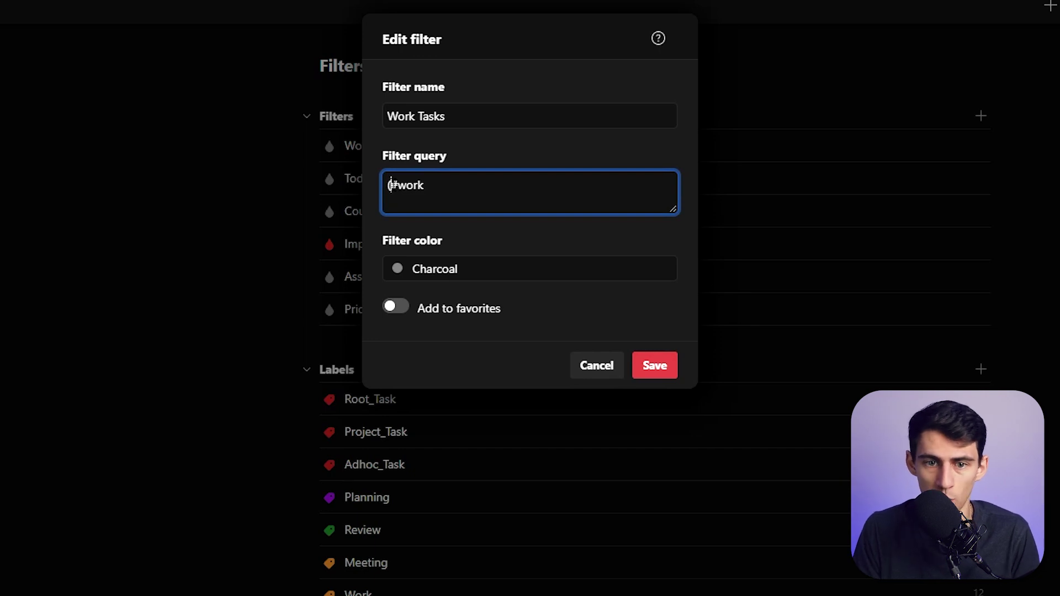
{"action": "type", "text": "today | t"}
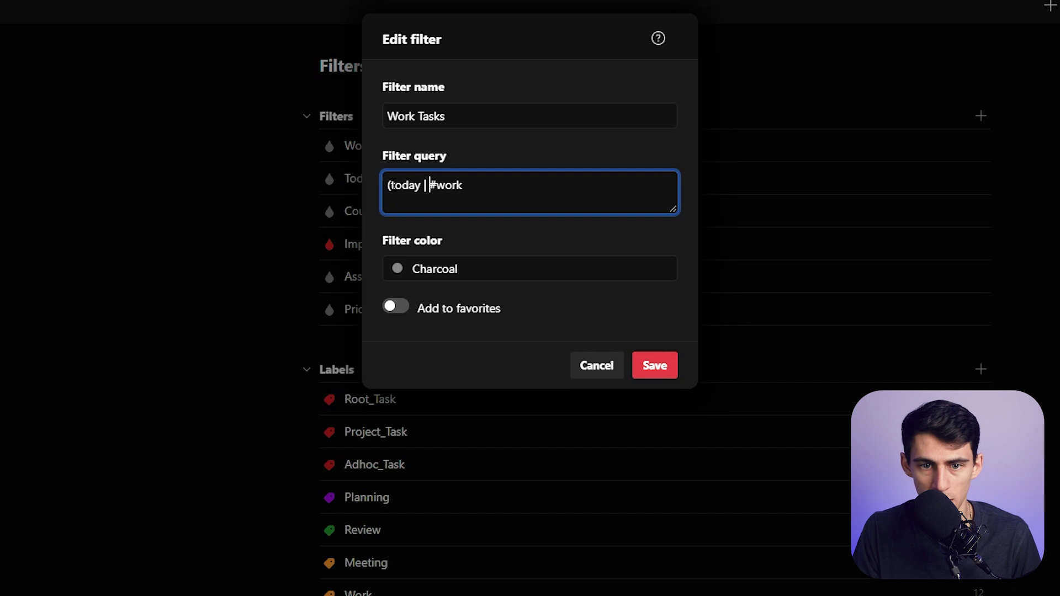
{"action": "type", "text": "omorro"}
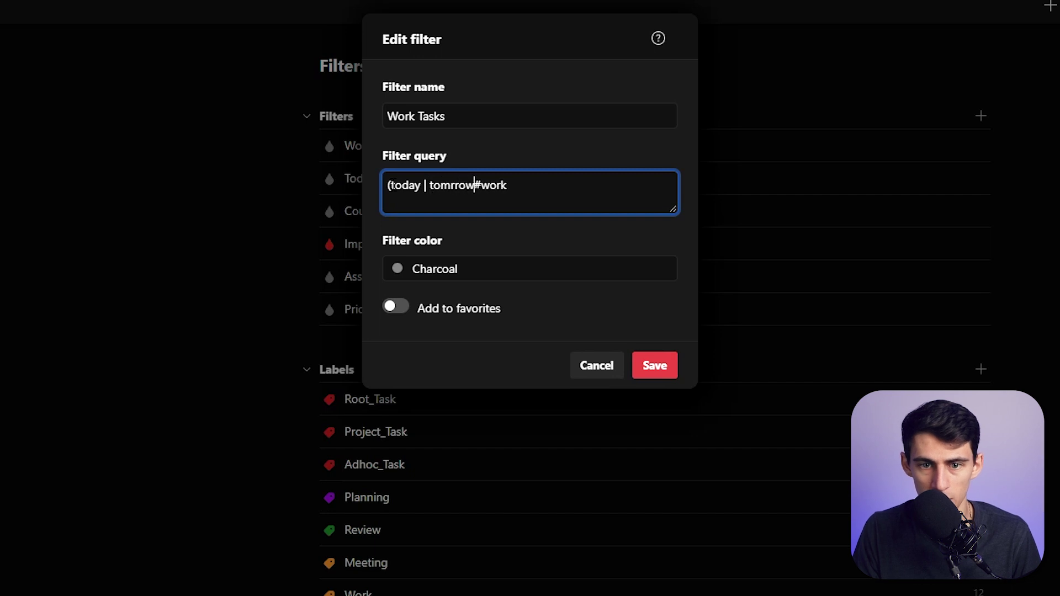
{"action": "type", "text": "w) &"}
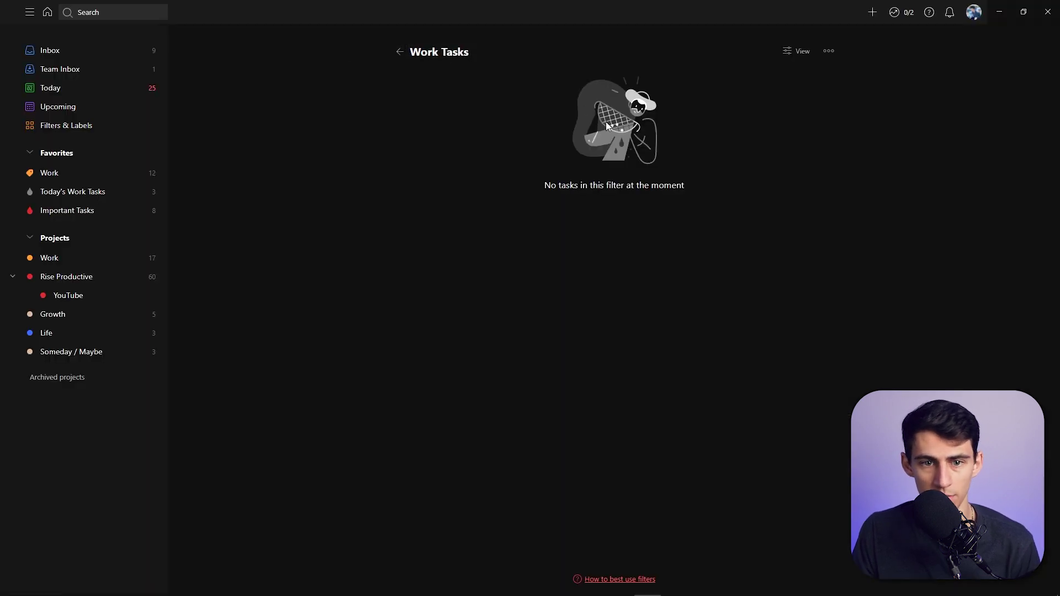
Step: Check the due dates of Business reports and make another task in the Work project
{"action": "mouse_move", "coordinate": [56, 238]}
{"action": "left_click", "coordinate": [67, 257]}
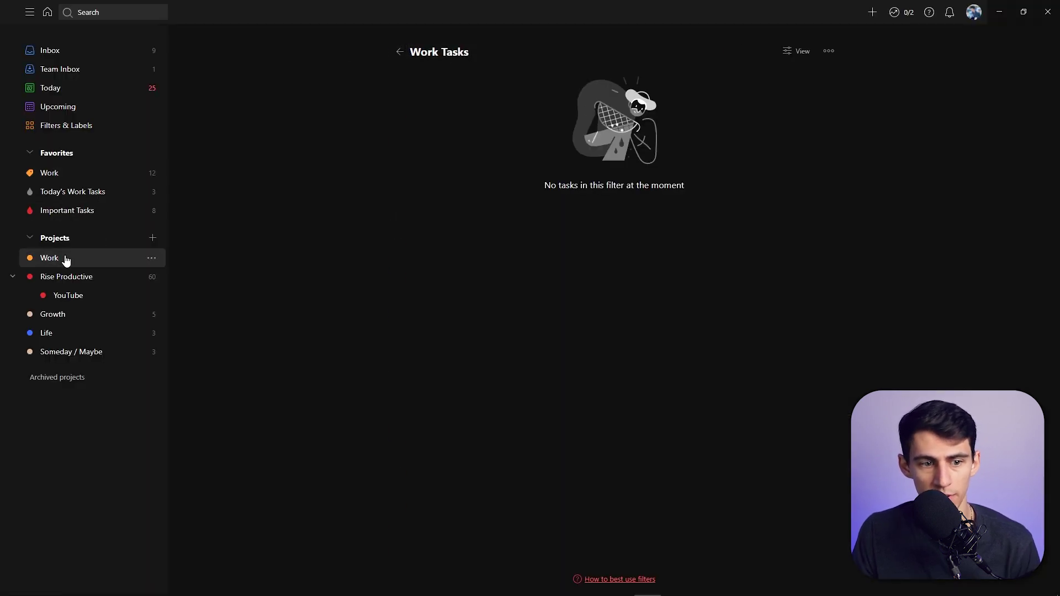
{"action": "left_click", "coordinate": [577, 112]}
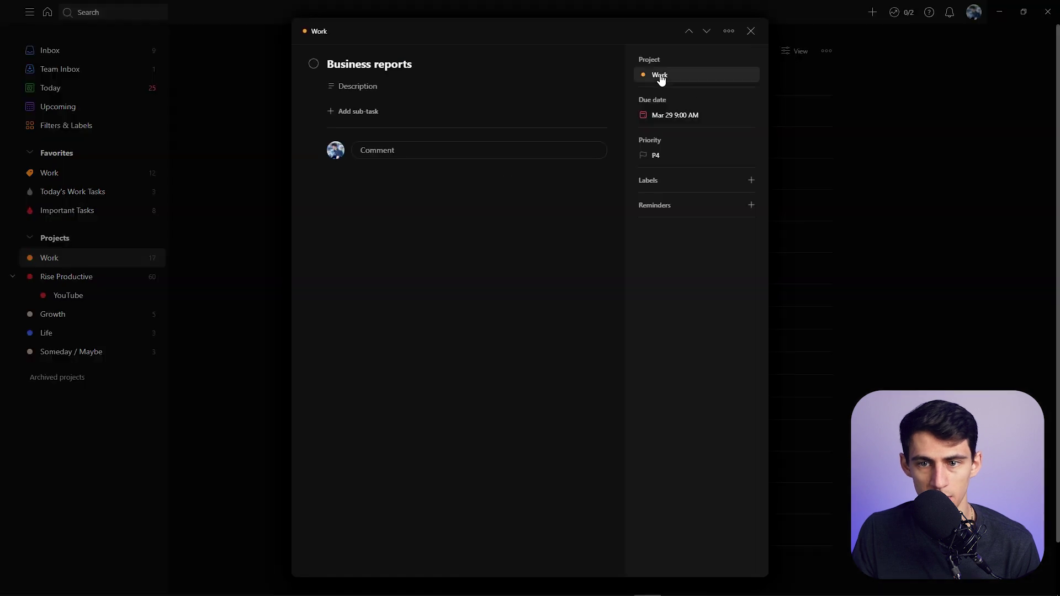
{"action": "left_click", "coordinate": [671, 116]}
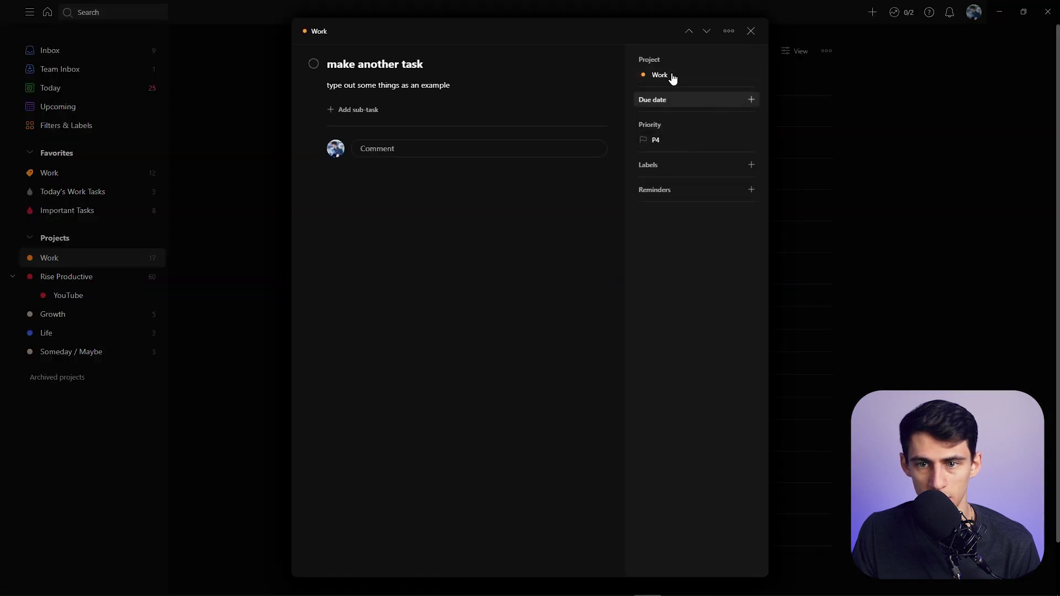
{"action": "left_click", "coordinate": [665, 104]}
{"action": "key", "text": "Escape"}
{"action": "key", "text": "Escape"}
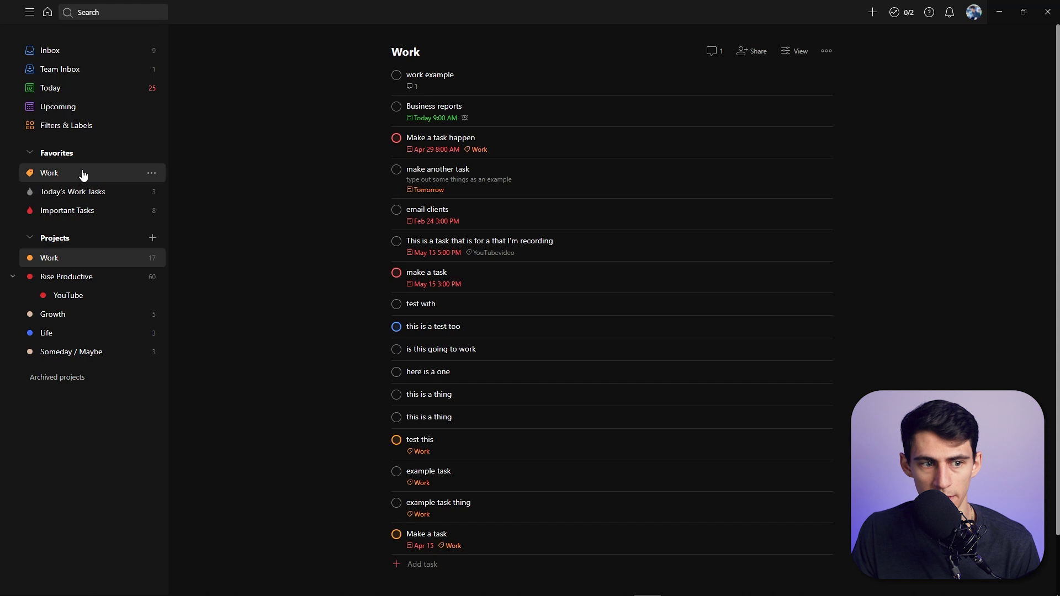
Step: Add the Work Tasks filter to favorites from its more-actions menu
{"action": "left_click", "coordinate": [84, 125]}
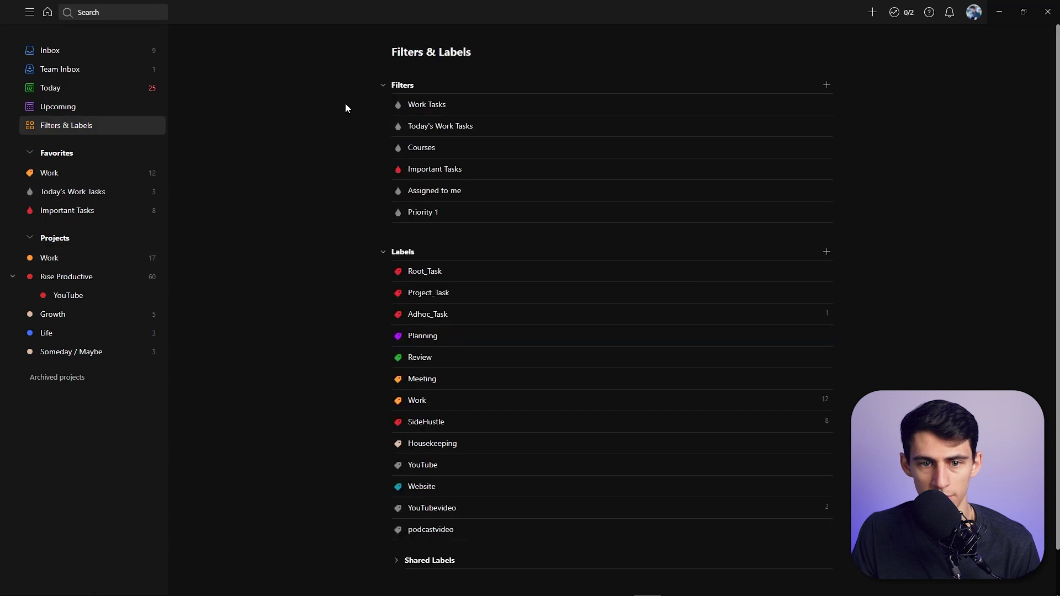
{"action": "left_click", "coordinate": [479, 105]}
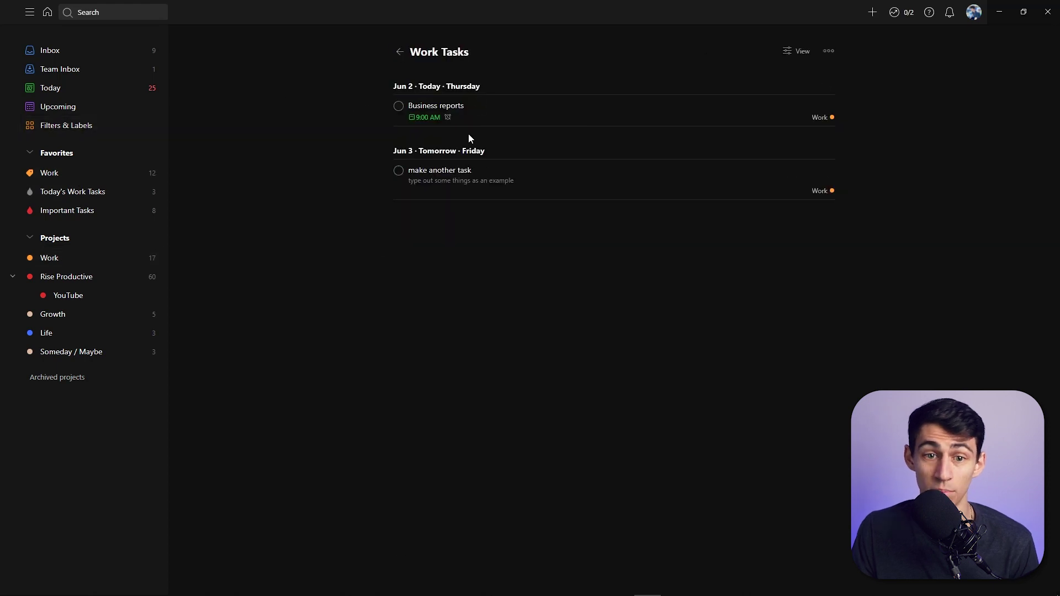
{"action": "left_click", "coordinate": [828, 51]}
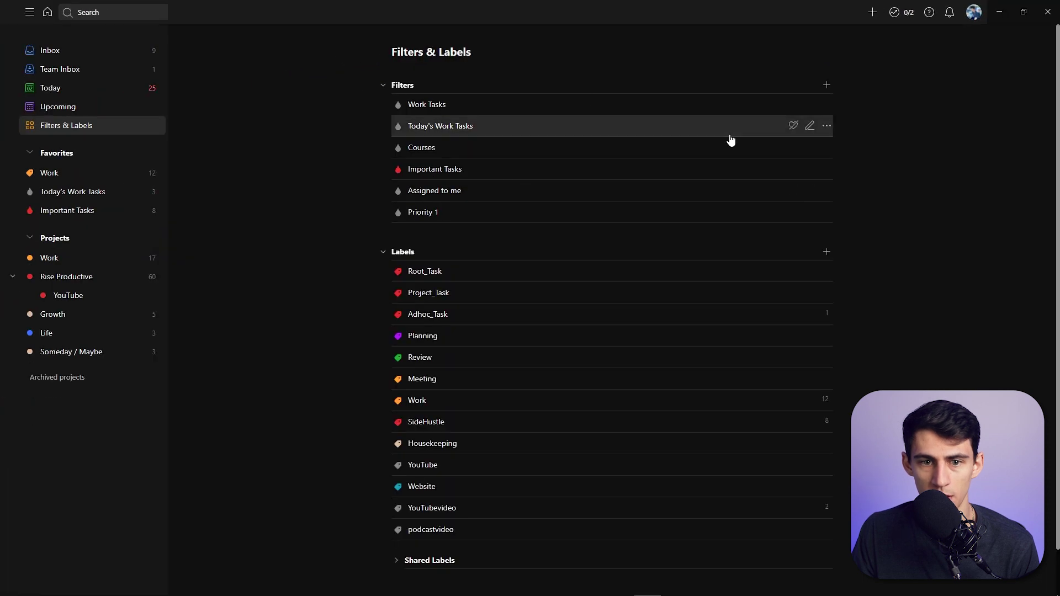
{"action": "left_click", "coordinate": [793, 106]}
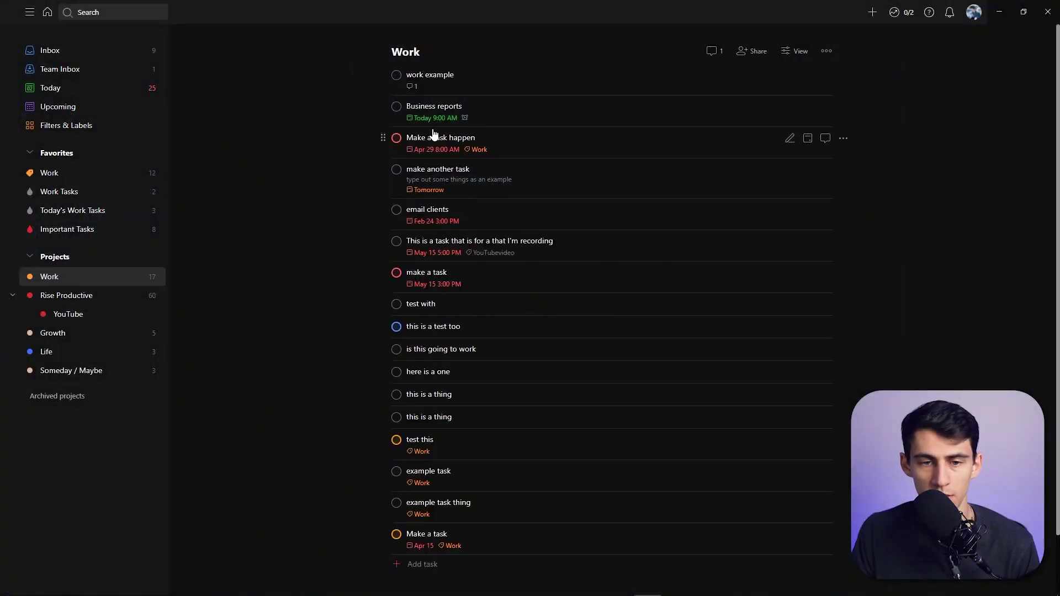
{"action": "right_click", "coordinate": [97, 278]}
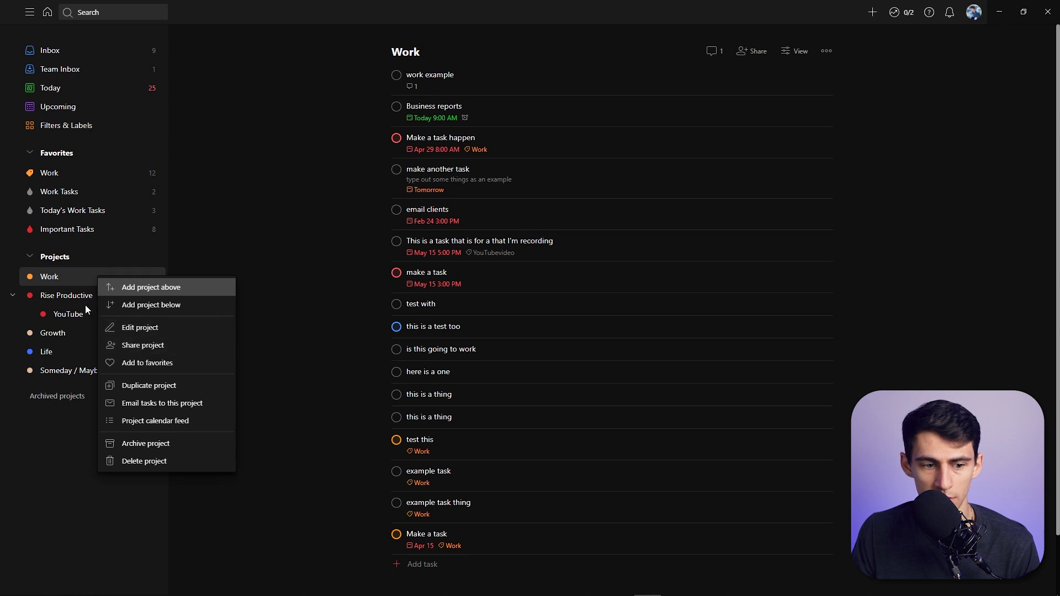
Step: Duplicate the Work project, nest the copy under Work and rename it Reports
{"action": "left_click", "coordinate": [150, 385]}
{"action": "left_click_drag", "start_coordinate": [34, 303], "coordinate": [97, 296]}
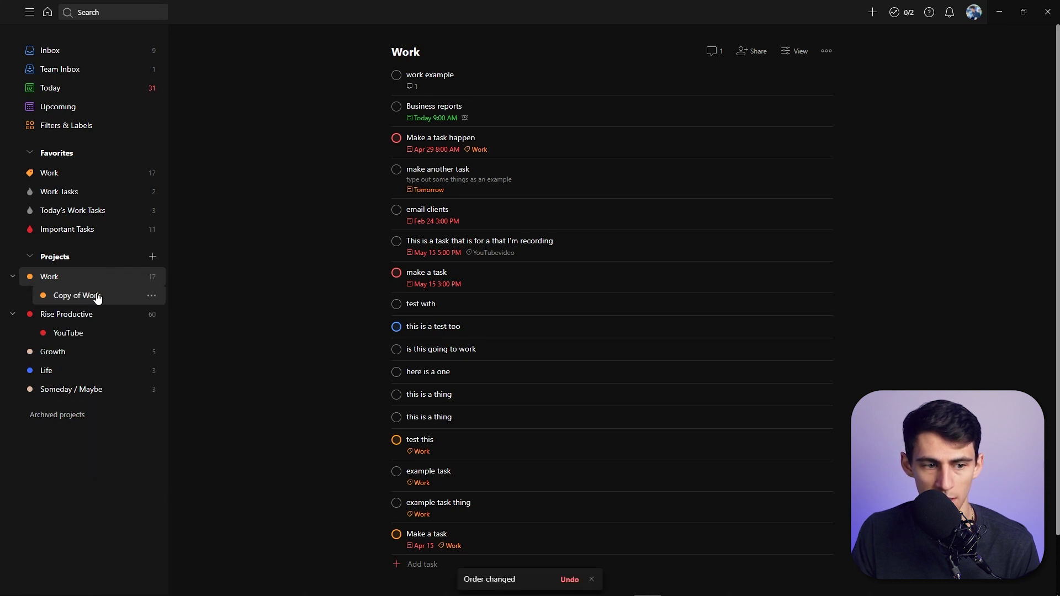
{"action": "left_click", "coordinate": [426, 51]}
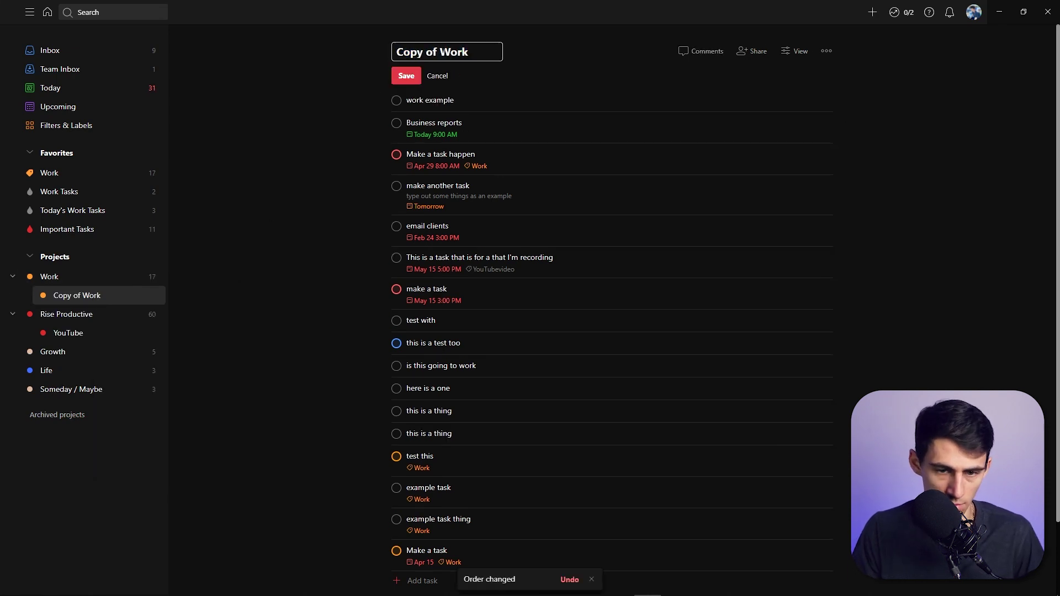
Step: Add a Report example one task due today at 5 PM to Reports, then view Work Tasks
{"action": "left_click", "coordinate": [398, 73]}
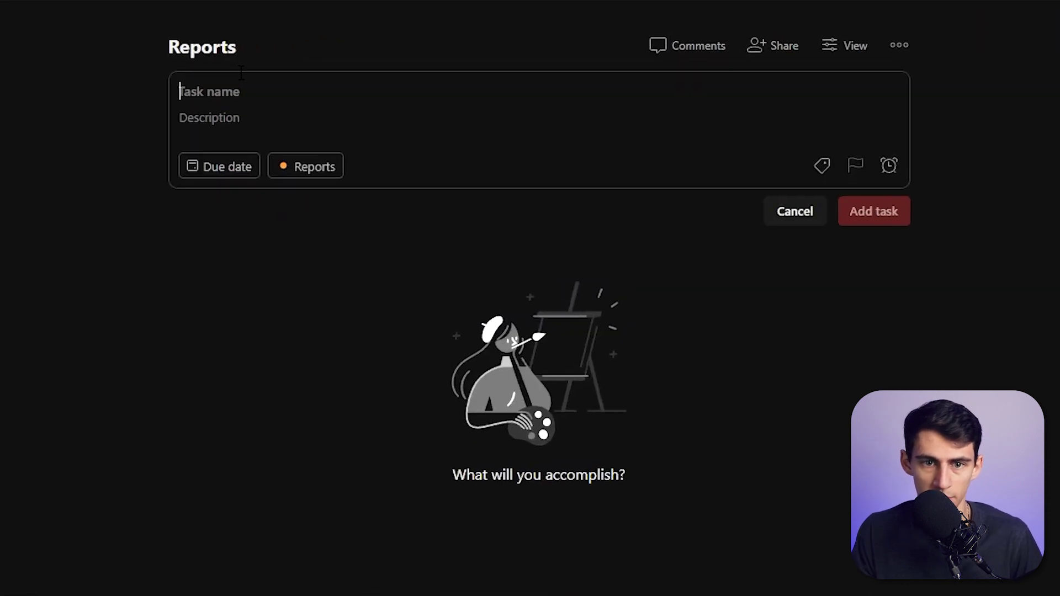
{"action": "type", "text": "Repor"}
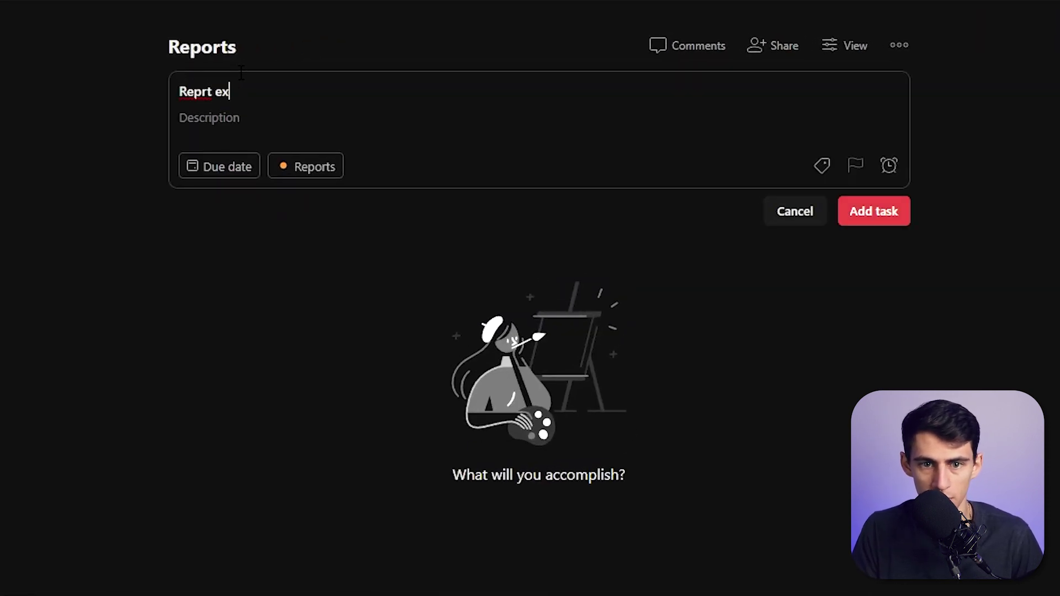
{"action": "type", "text": "t example one at 5pm"}
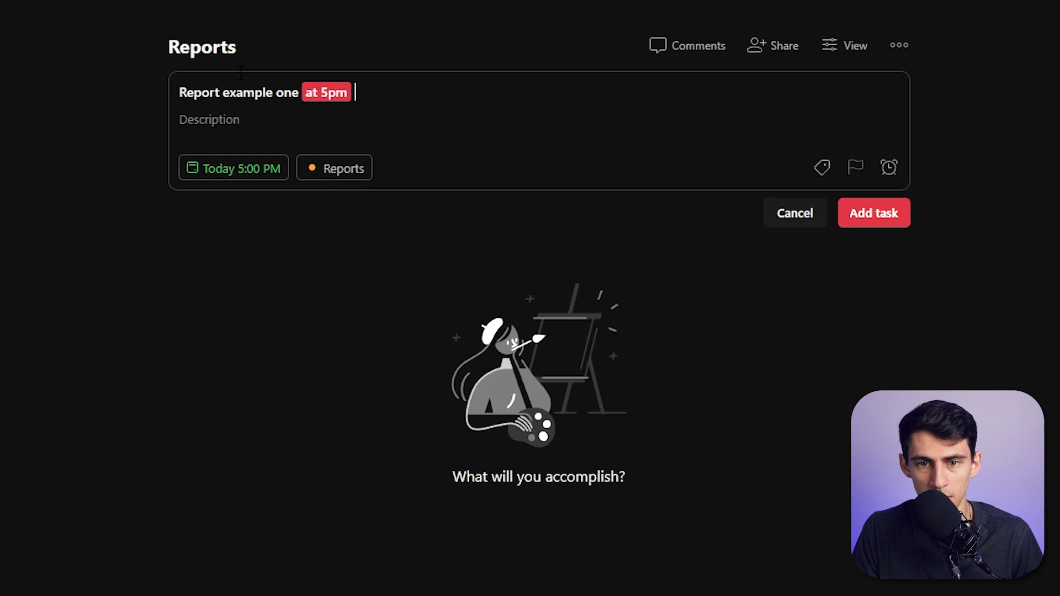
{"action": "key", "text": "Return"}
{"action": "left_click", "coordinate": [66, 192]}
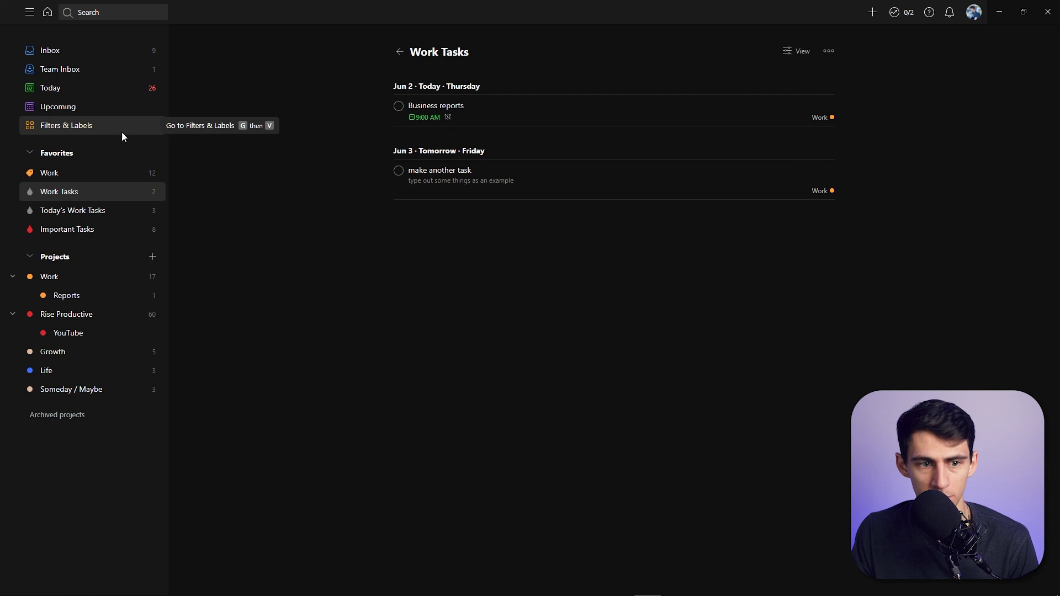
{"action": "left_click", "coordinate": [828, 51]}
Step: Change the Work Tasks query to (today | tomorrow) & ##work so sub-project tasks appear
{"action": "left_click", "coordinate": [812, 69]}
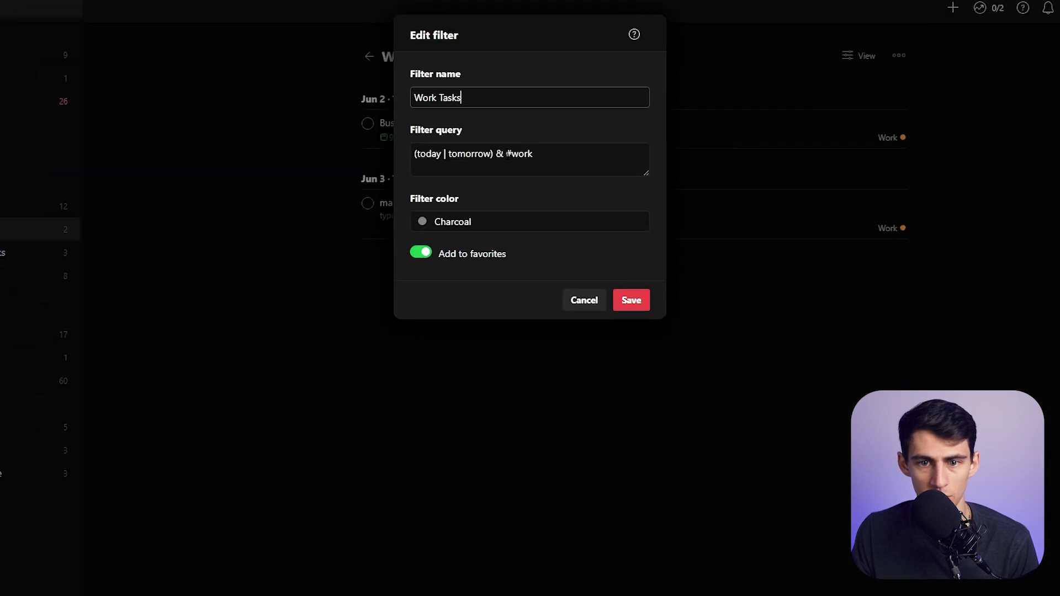
{"action": "left_click", "coordinate": [505, 131]}
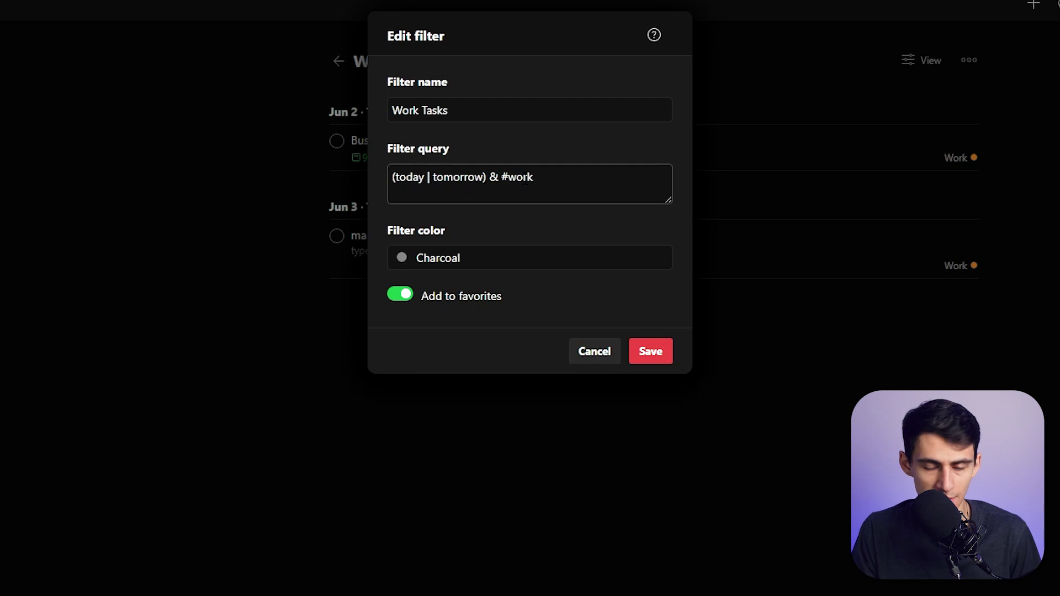
{"action": "left_click", "coordinate": [504, 177]}
{"action": "type", "text": "#"}
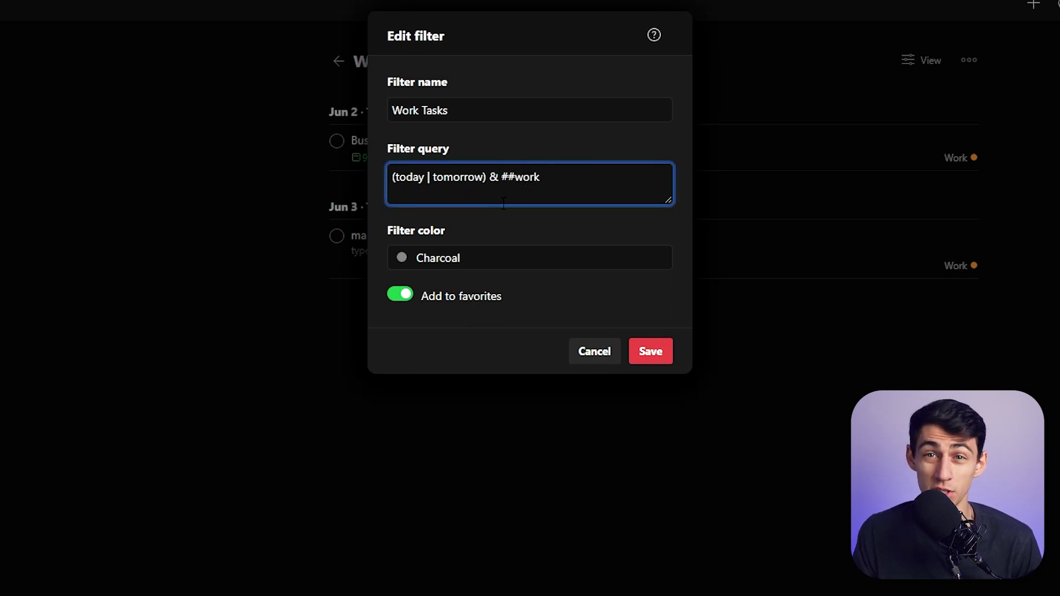
{"action": "left_click", "coordinate": [656, 354]}
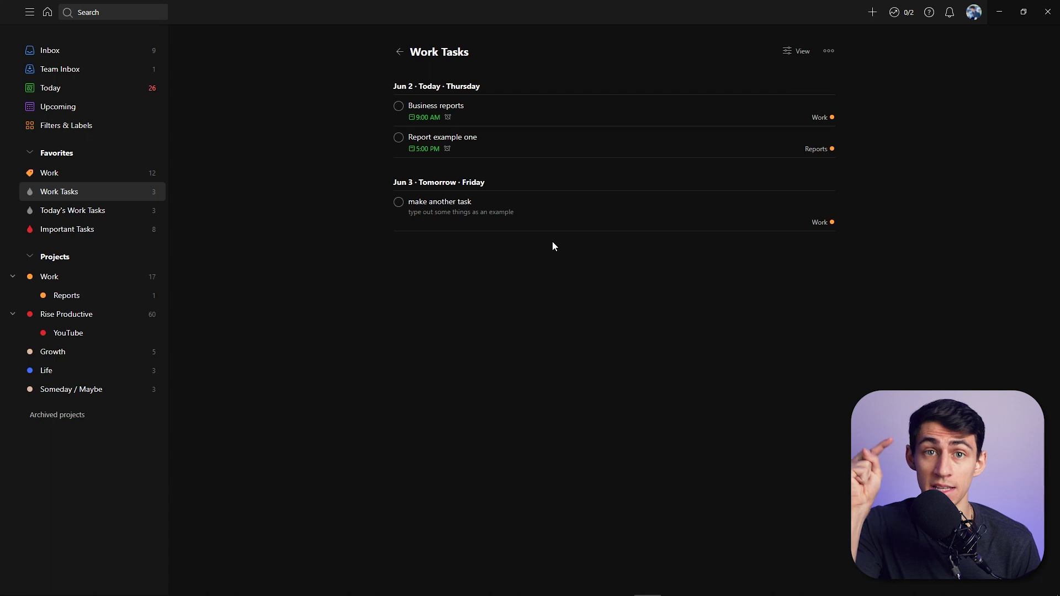
{"action": "mouse_move", "coordinate": [67, 295]}
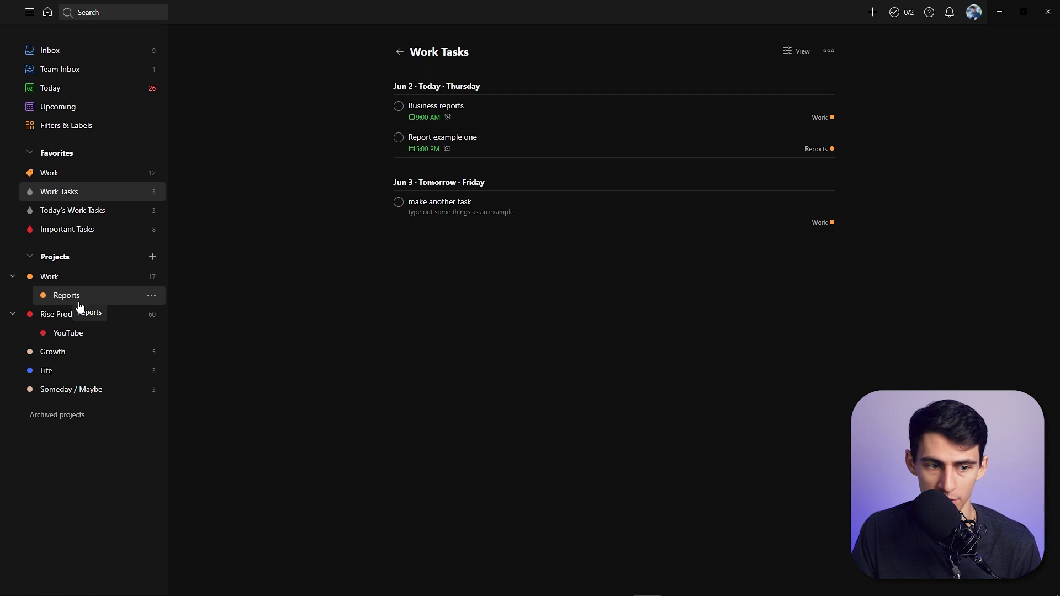
{"action": "right_click", "coordinate": [79, 303]}
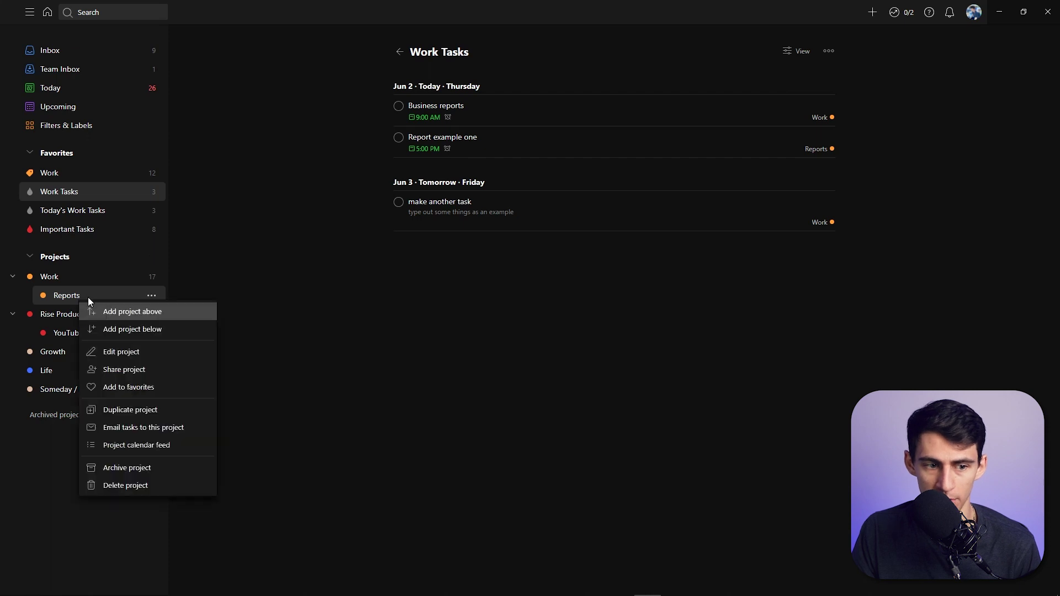
Step: Duplicate the Reports project and rename the copy Meetings
{"action": "left_click", "coordinate": [130, 418]}
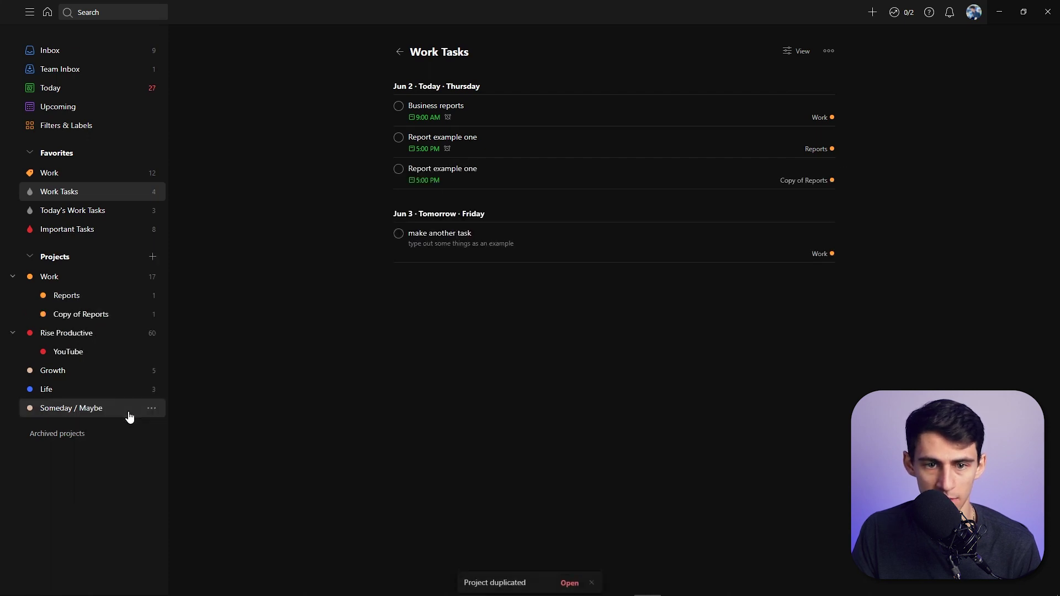
{"action": "left_click", "coordinate": [80, 314]}
{"action": "triple_click", "coordinate": [452, 52]}
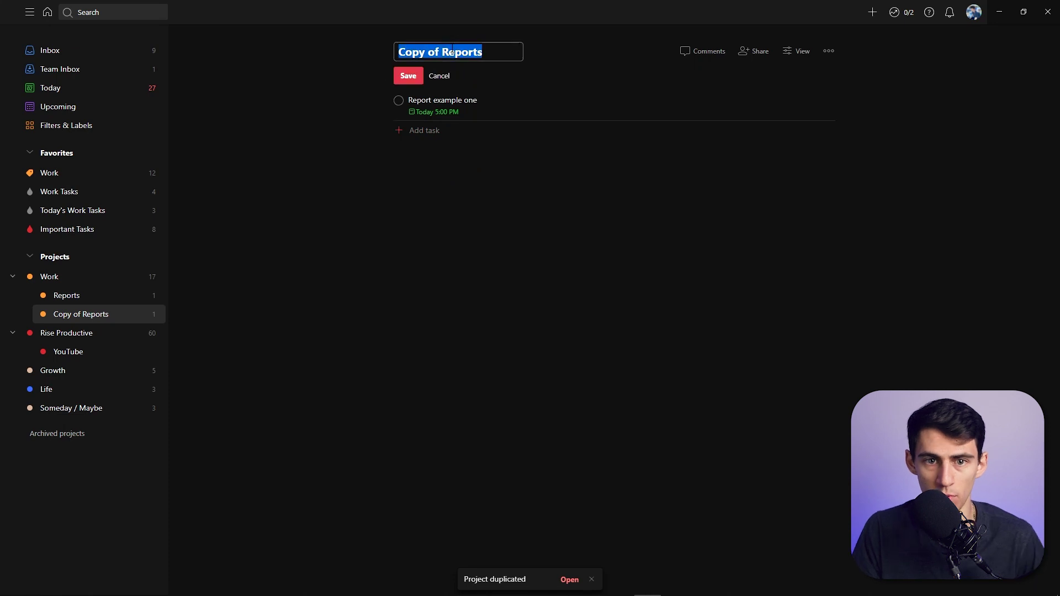
{"action": "type", "text": "Meeting"}
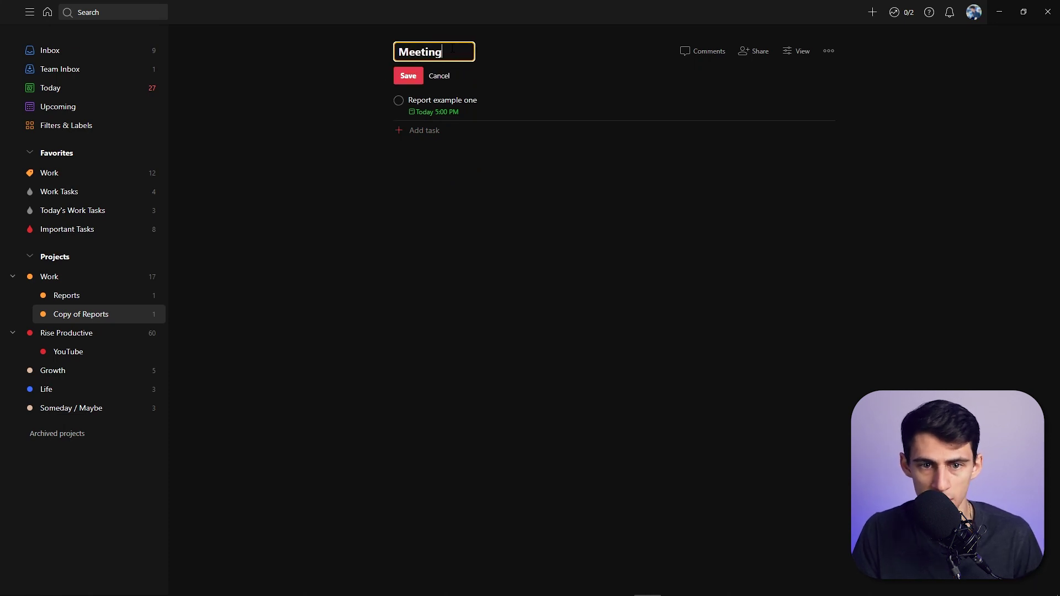
{"action": "type", "text": "s"}
{"action": "key", "text": "Return"}
Step: Rename the copied task Meeting example due tomorrow, then view Work Tasks
{"action": "left_click", "coordinate": [440, 75]}
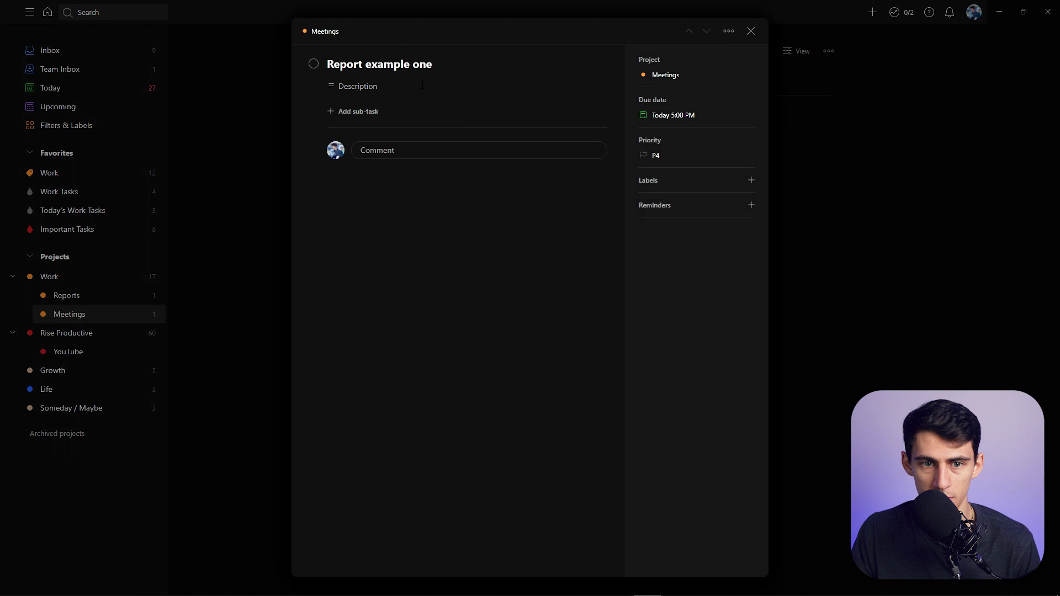
{"action": "key", "text": "ctrl+a"}
{"action": "type", "text": "Meeting"}
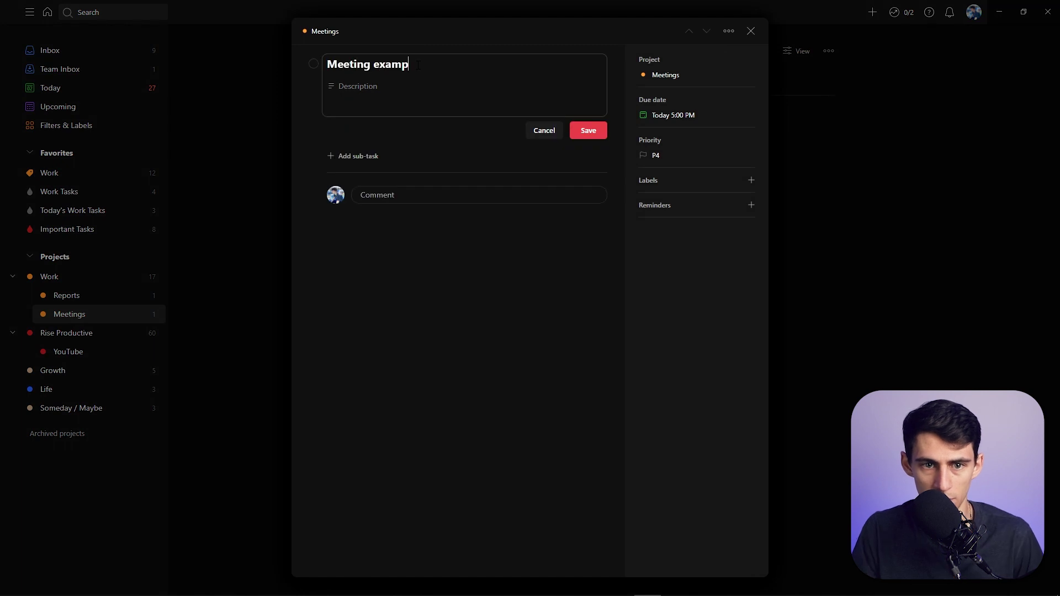
{"action": "type", "text": "morrow"}
{"action": "key", "text": "Return"}
{"action": "key", "text": "Escape"}
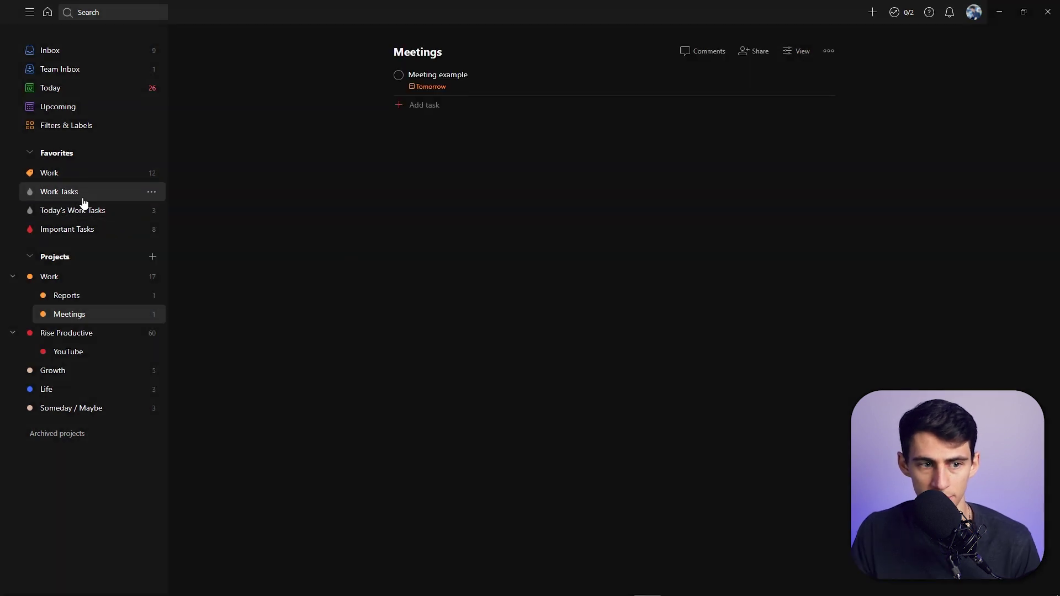
{"action": "left_click", "coordinate": [81, 195]}
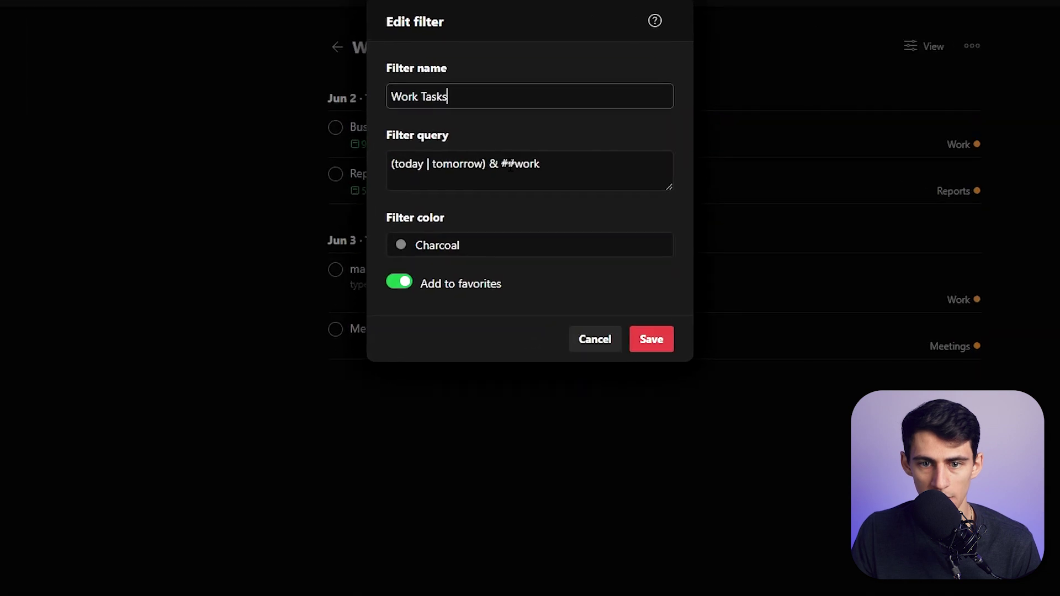
Step: Append & !#meetings to the Work Tasks query, then remove that exclusion again
{"action": "left_click", "coordinate": [552, 165]}
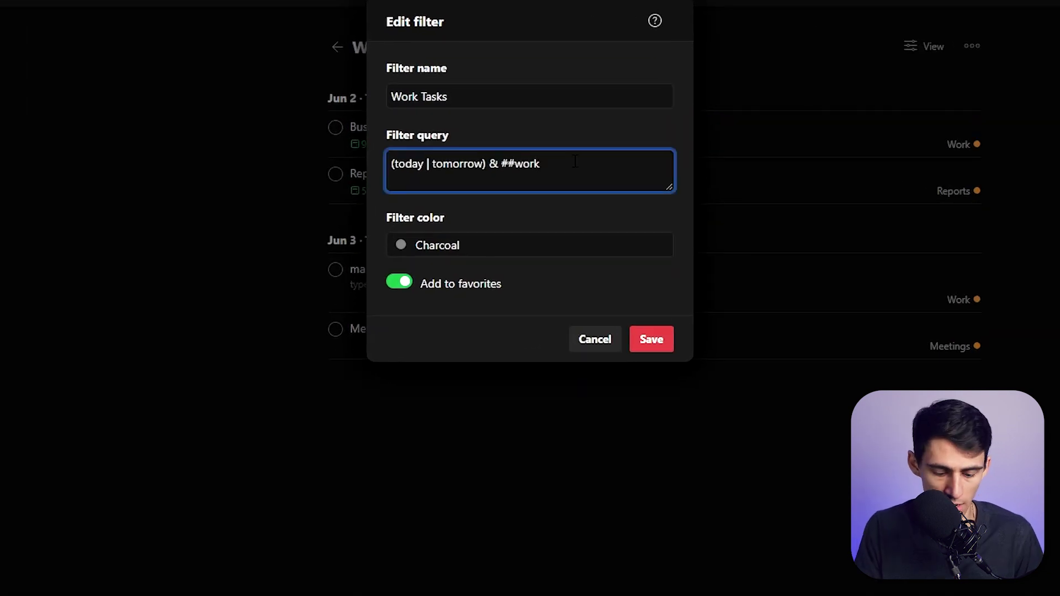
{"action": "type", "text": "& !#me"}
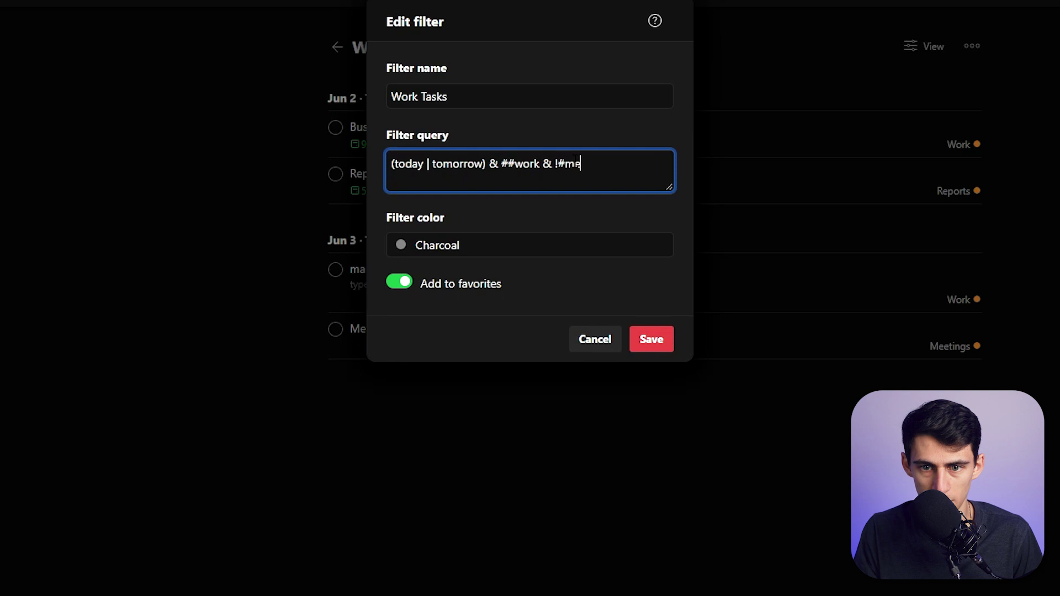
{"action": "type", "text": "etings"}
{"action": "key", "text": "Return"}
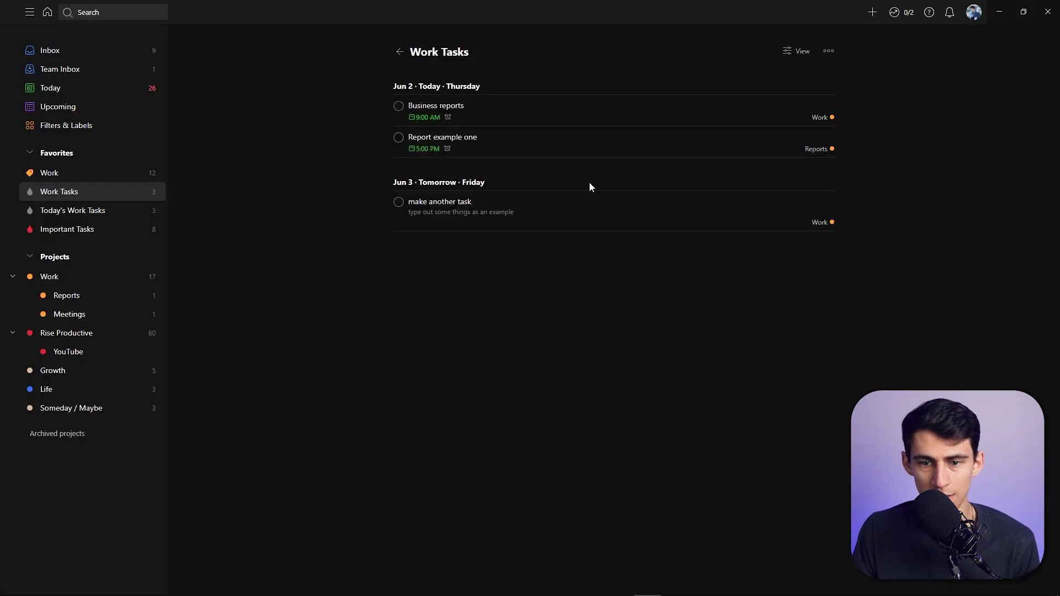
{"action": "left_click", "coordinate": [828, 51]}
{"action": "left_click", "coordinate": [796, 75]}
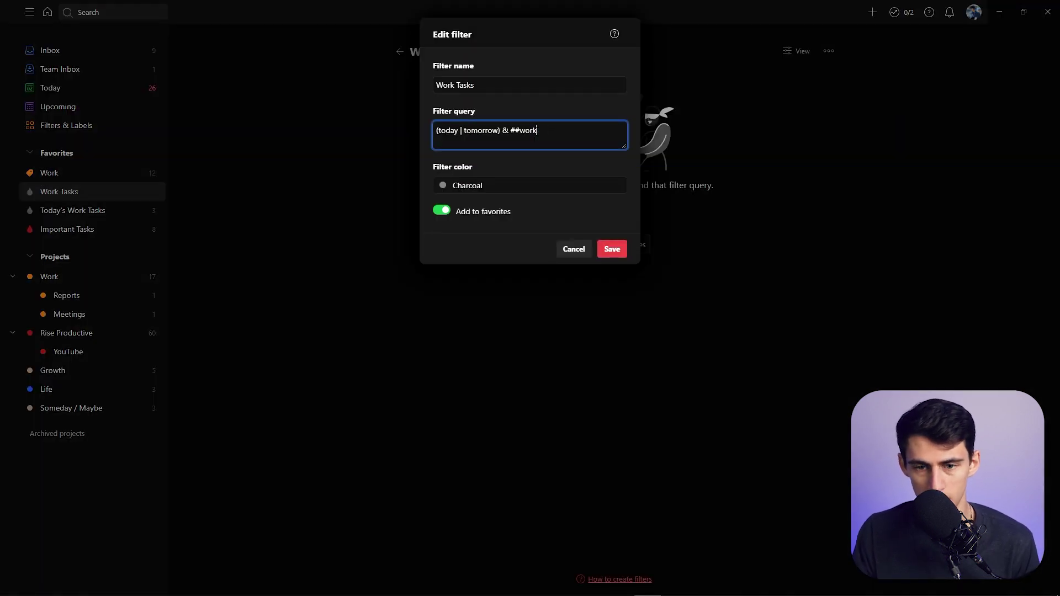
{"action": "left_click", "coordinate": [606, 253]}
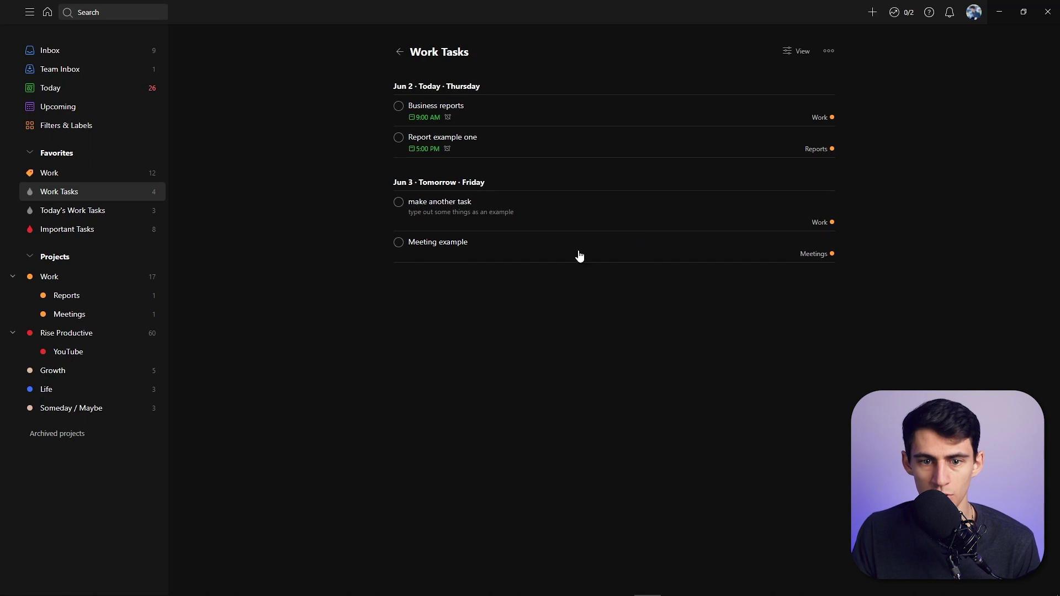
{"action": "mouse_move", "coordinate": [662, 205]}
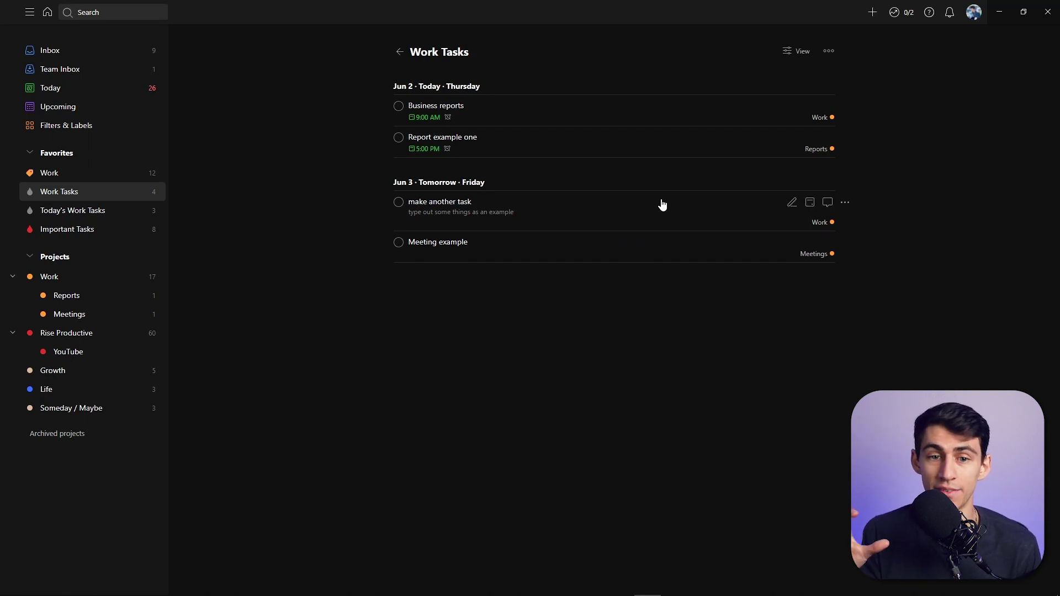
Step: Tag the Business reports task with the Root_Task label
{"action": "left_click", "coordinate": [572, 121]}
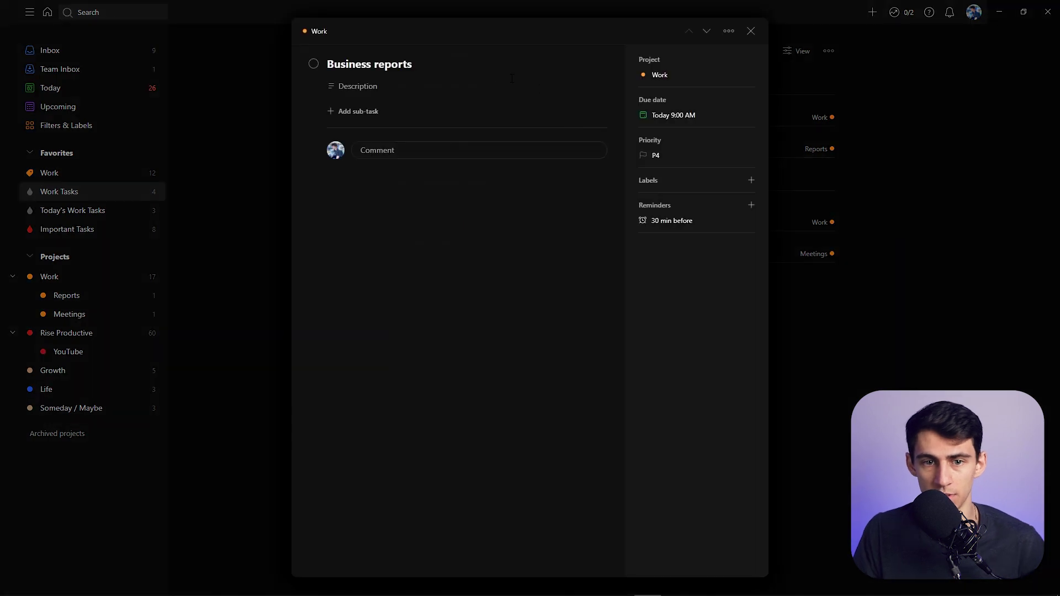
{"action": "left_click", "coordinate": [471, 68]}
{"action": "type", "text": "@"}
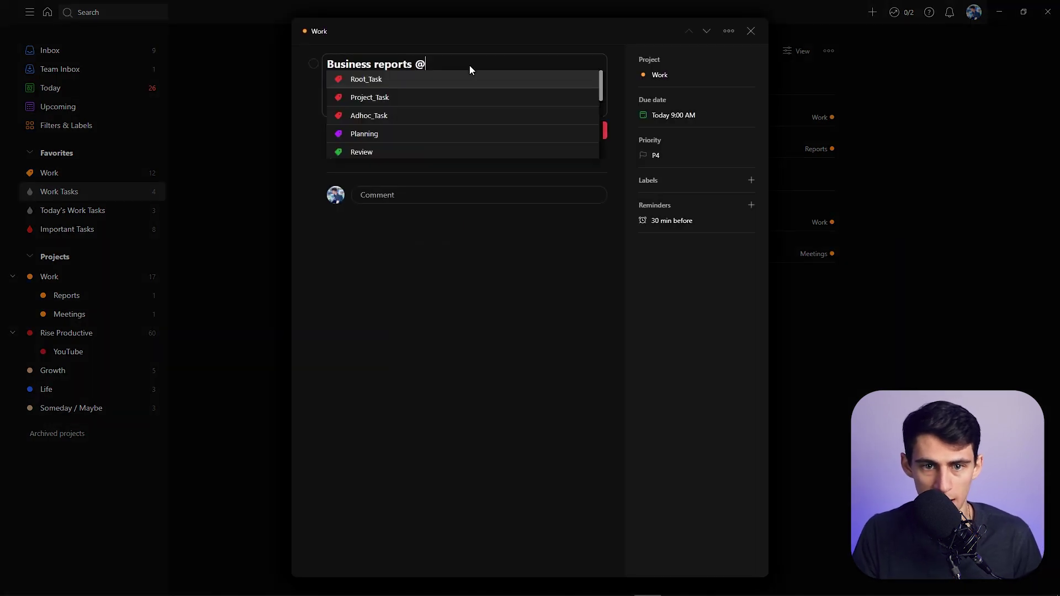
{"action": "type", "text": "r"}
{"action": "key", "text": "Return"}
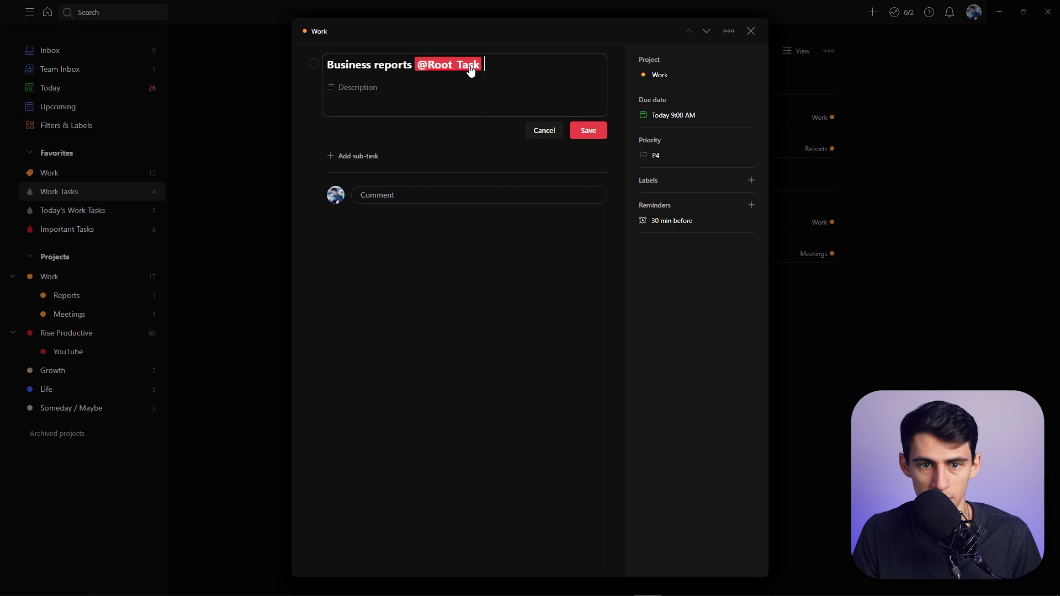
{"action": "type", "text": "@ro"}
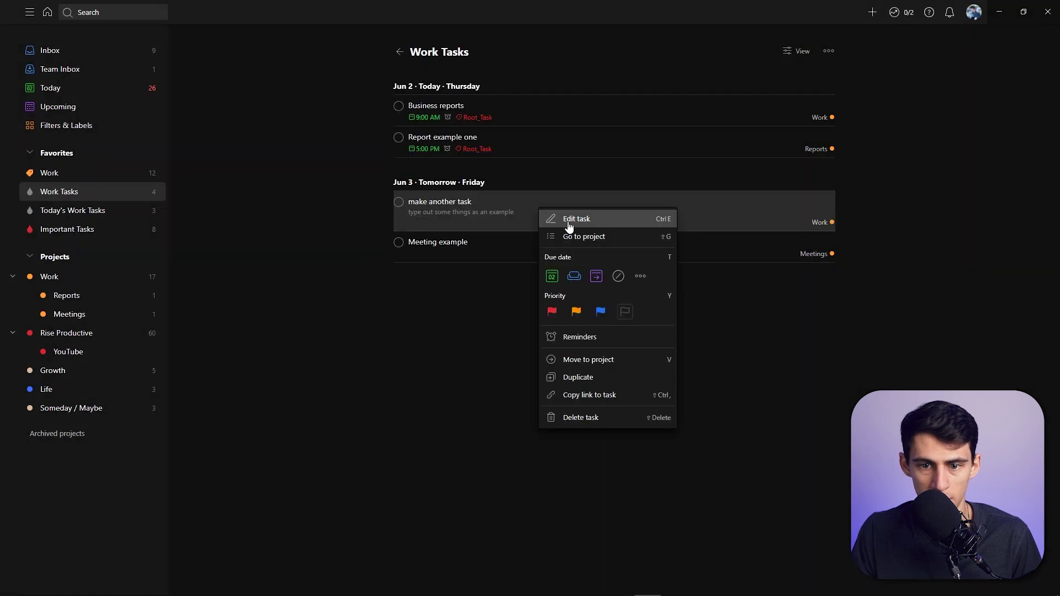
{"action": "key", "text": "Return"}
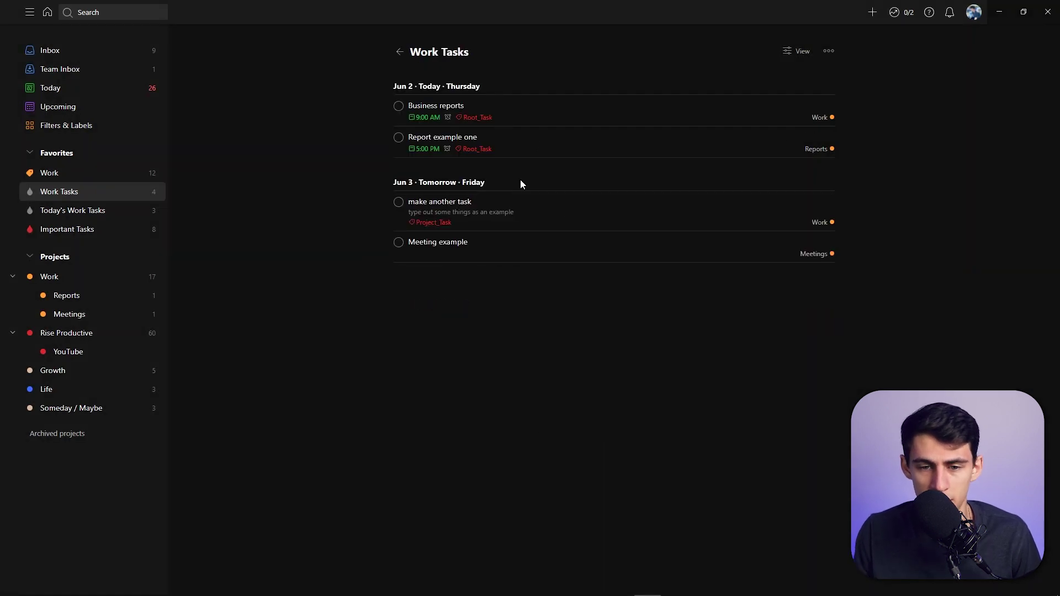
Step: Tag the Meeting example task with the Meeting label
{"action": "left_click", "coordinate": [516, 245]}
{"action": "left_click", "coordinate": [436, 67]}
{"action": "type", "text": "@"}
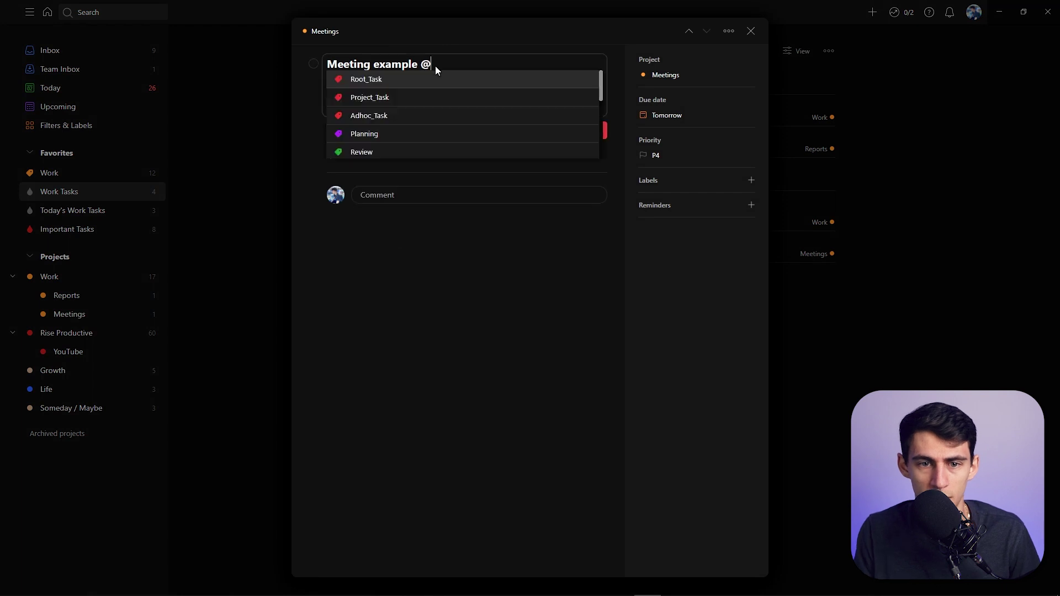
{"action": "type", "text": "me"}
{"action": "key", "text": "Return"}
{"action": "key", "text": "Return"}
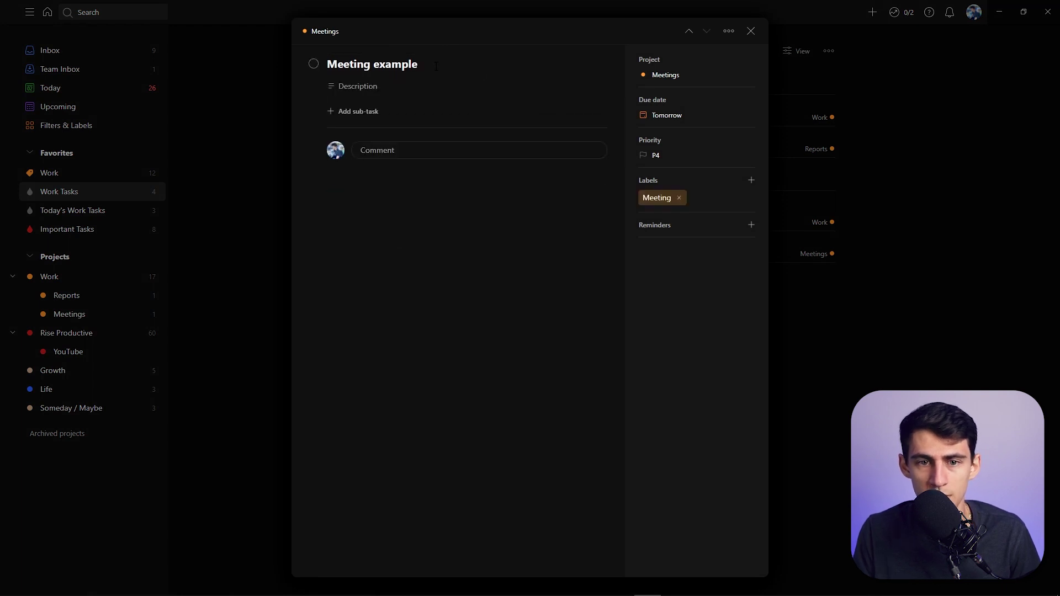
{"action": "left_click", "coordinate": [927, 257]}
{"action": "left_click", "coordinate": [829, 51]}
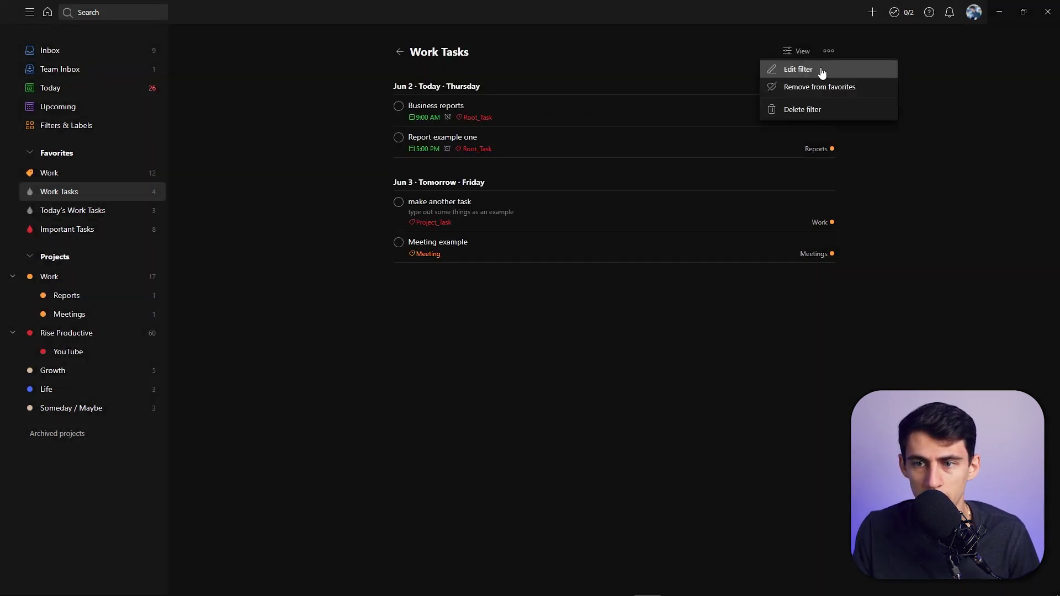
{"action": "left_click", "coordinate": [816, 68]}
{"action": "left_click", "coordinate": [569, 135]}
{"action": "type", "text": "& ##work & !@meet"}
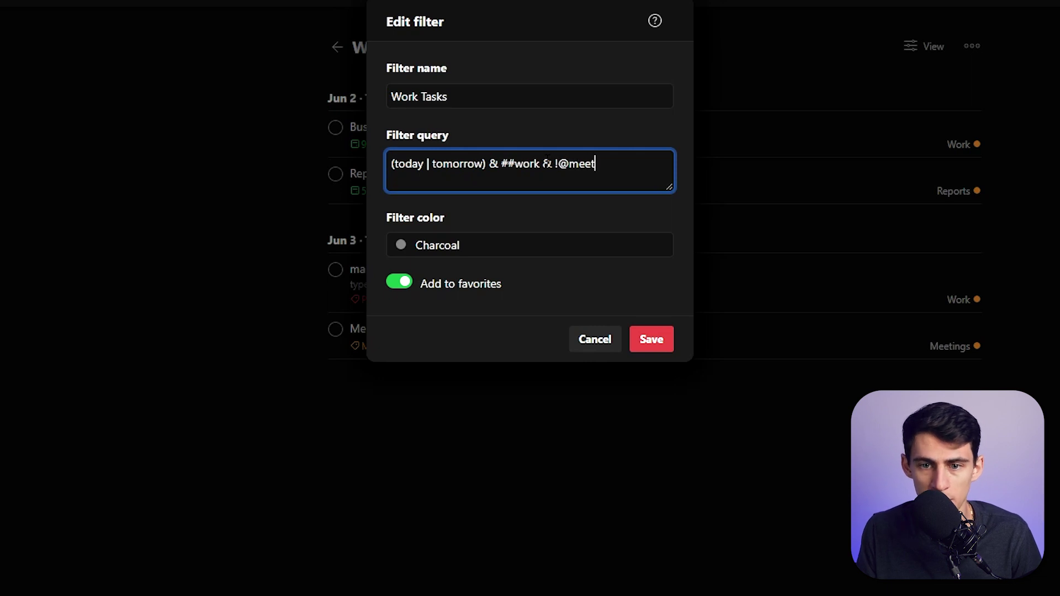
{"action": "key", "text": "Return"}
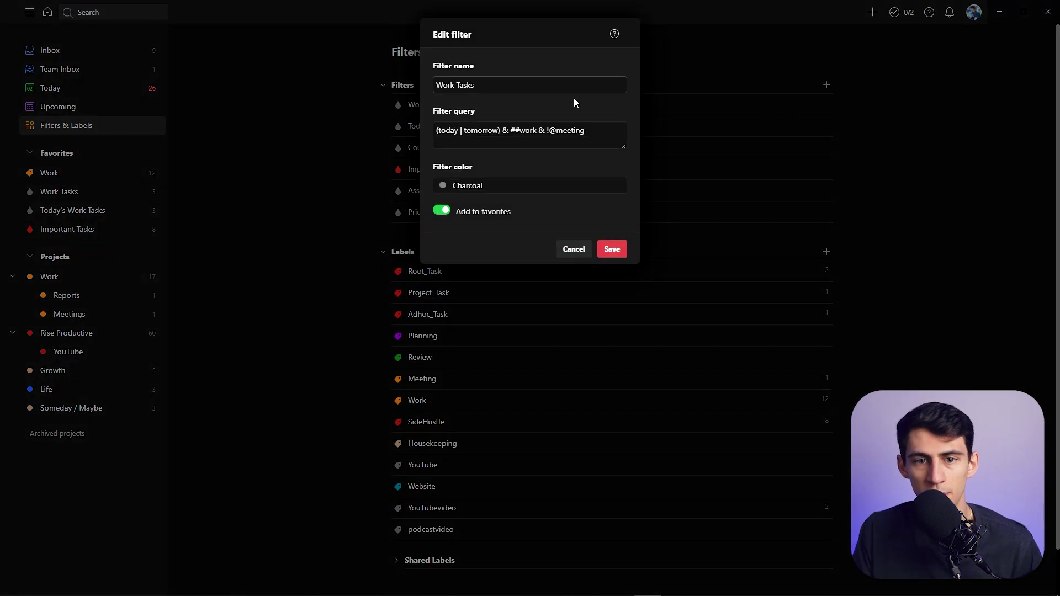
{"action": "left_click", "coordinate": [457, 85]}
{"action": "type", "text": "& S"}
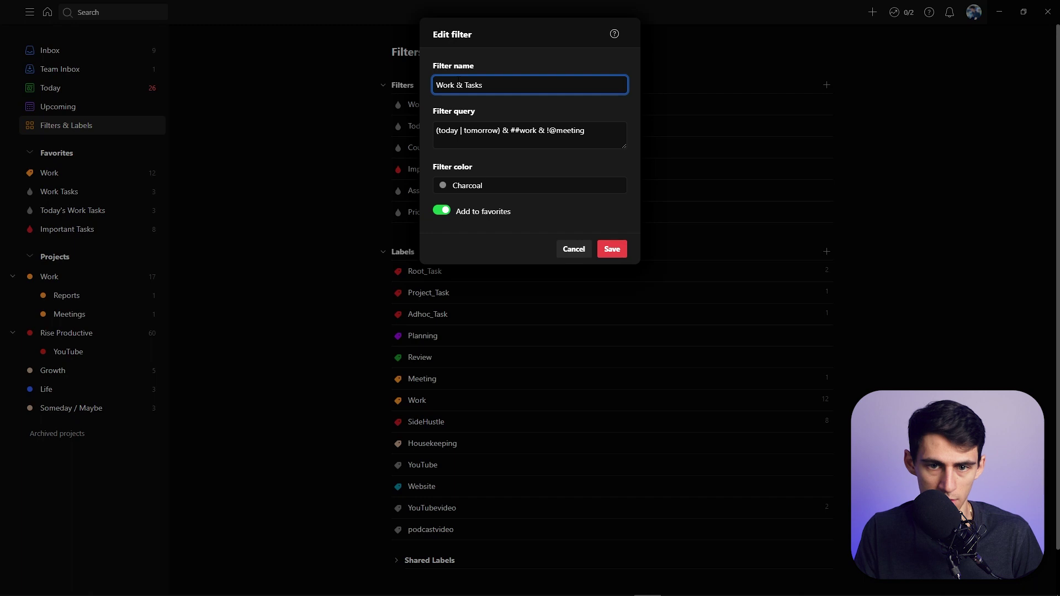
{"action": "type", "text": "ide Hustle"}
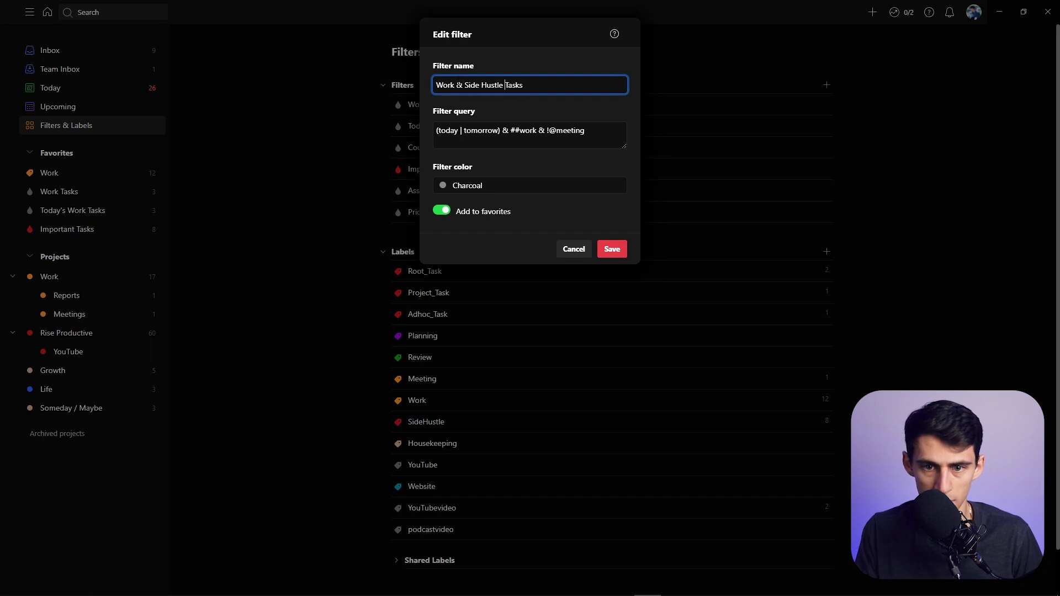
{"action": "left_click_drag", "start_coordinate": [586, 130], "coordinate": [545, 130]}
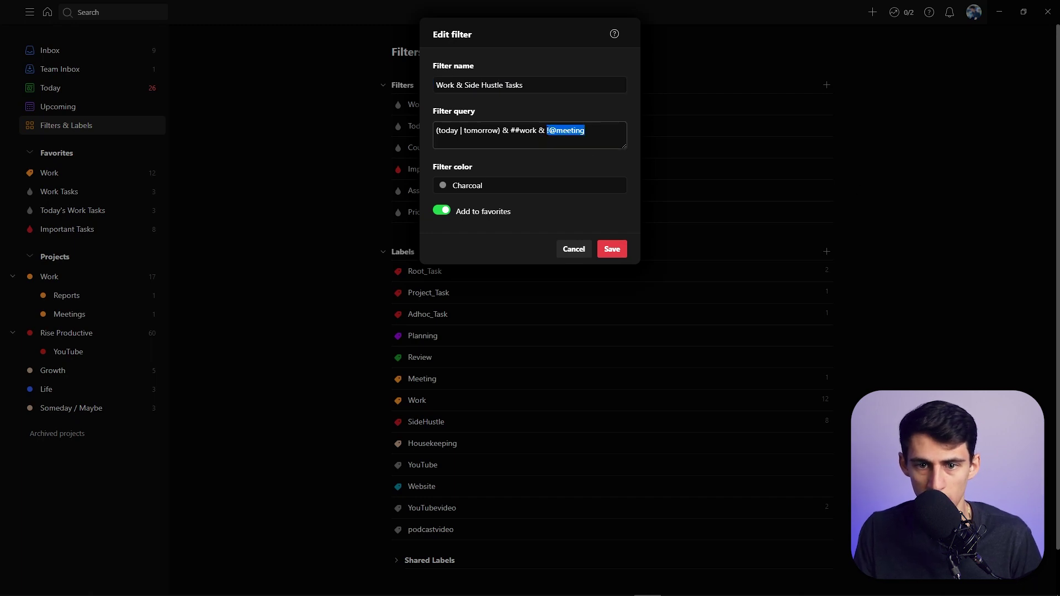
{"action": "type", "text": "##riseproductive"}
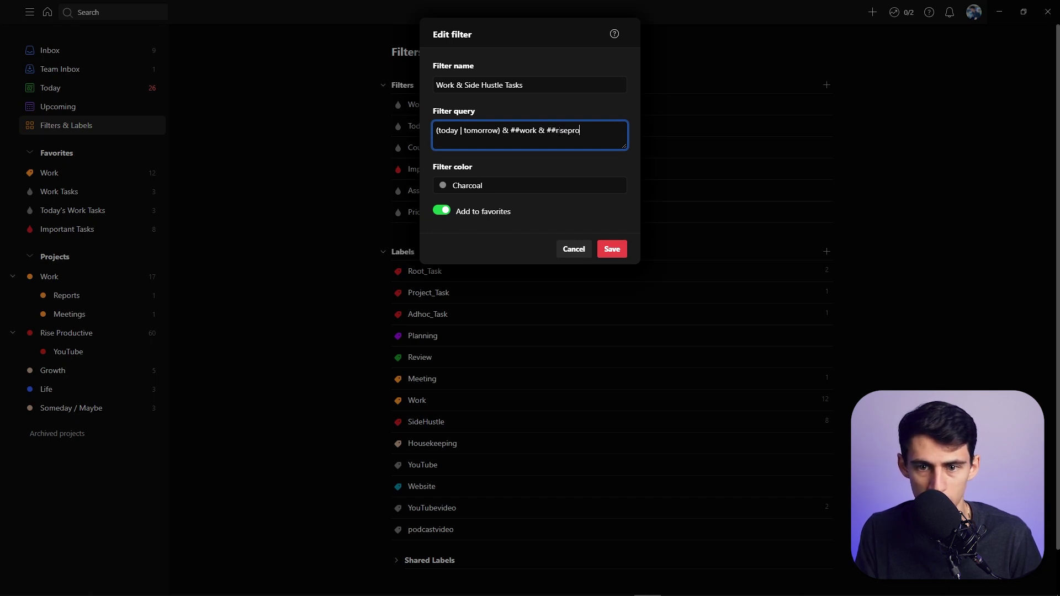
{"action": "left_click", "coordinate": [615, 248]}
Step: Join ##work and ##riseproductive with an or-operator instead of and, then view Rise Productive
{"action": "left_click", "coordinate": [542, 106]}
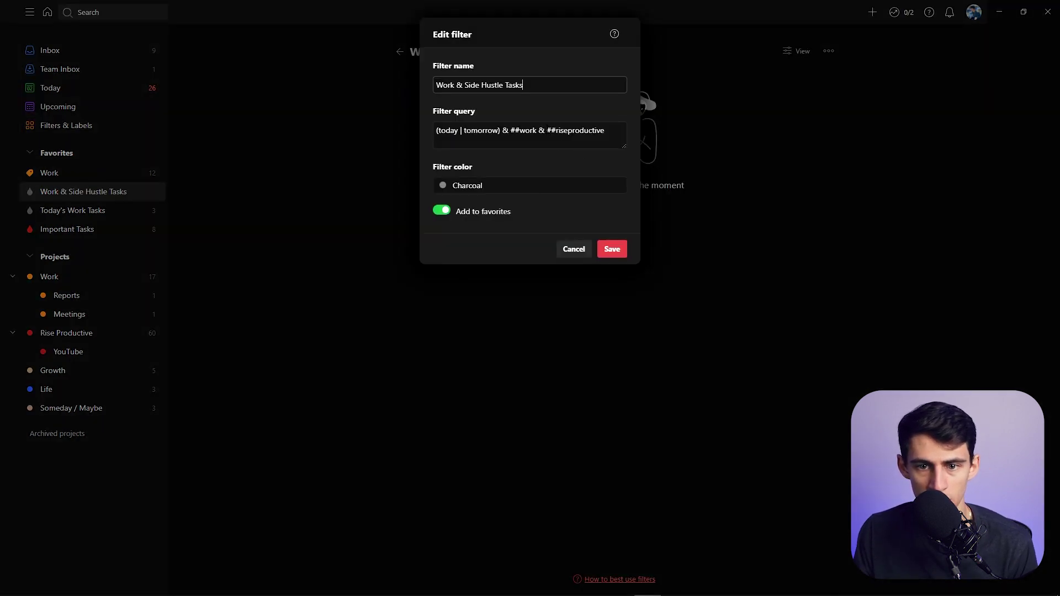
{"action": "left_click", "coordinate": [546, 131]}
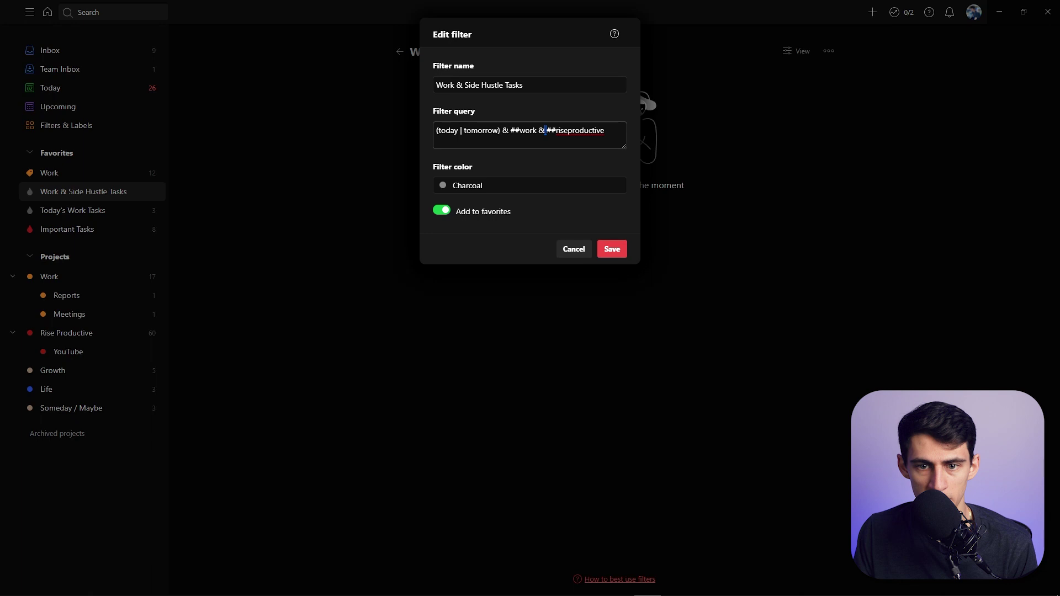
{"action": "key", "text": "BackSpace"}
{"action": "type", "text": "|"}
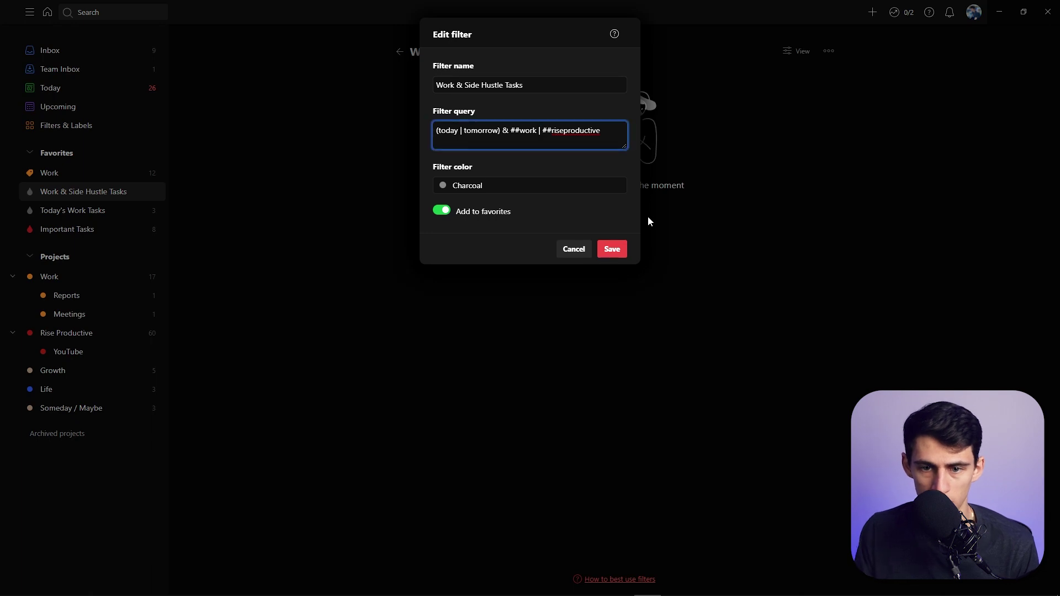
{"action": "left_click", "coordinate": [606, 251]}
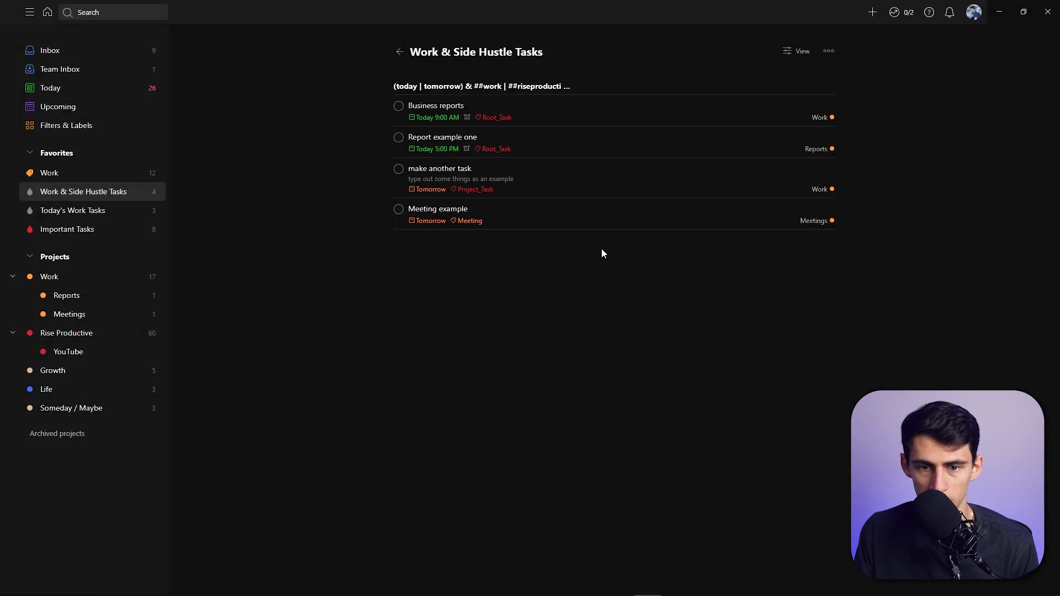
{"action": "left_click", "coordinate": [79, 334]}
Step: Inspect two Rise Productive tasks to confirm their due dates
{"action": "left_click", "coordinate": [493, 80]}
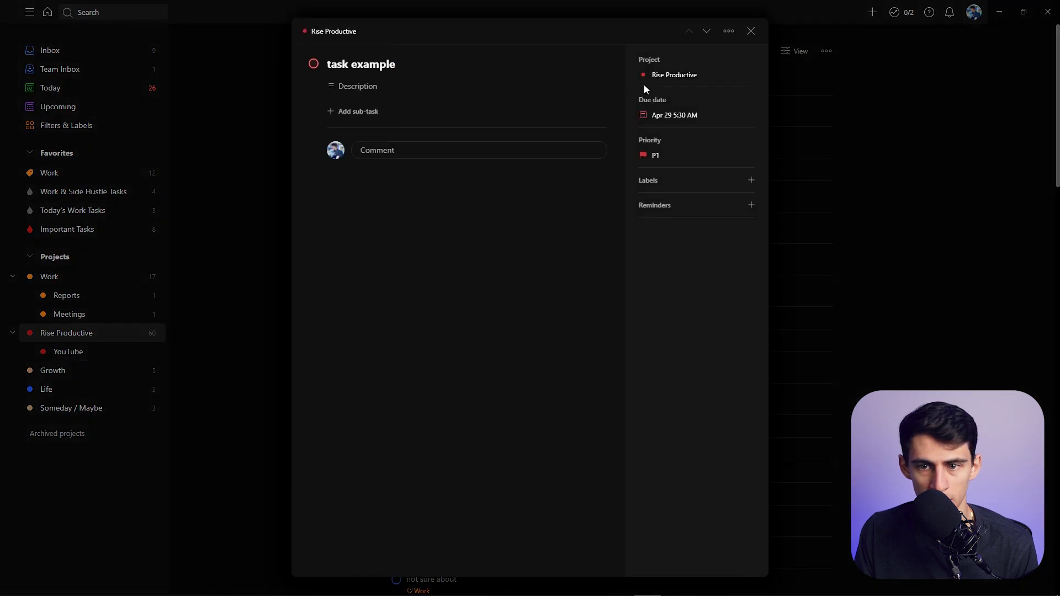
{"action": "left_click", "coordinate": [662, 114]}
{"action": "key", "text": "Escape"}
{"action": "key", "text": "Escape"}
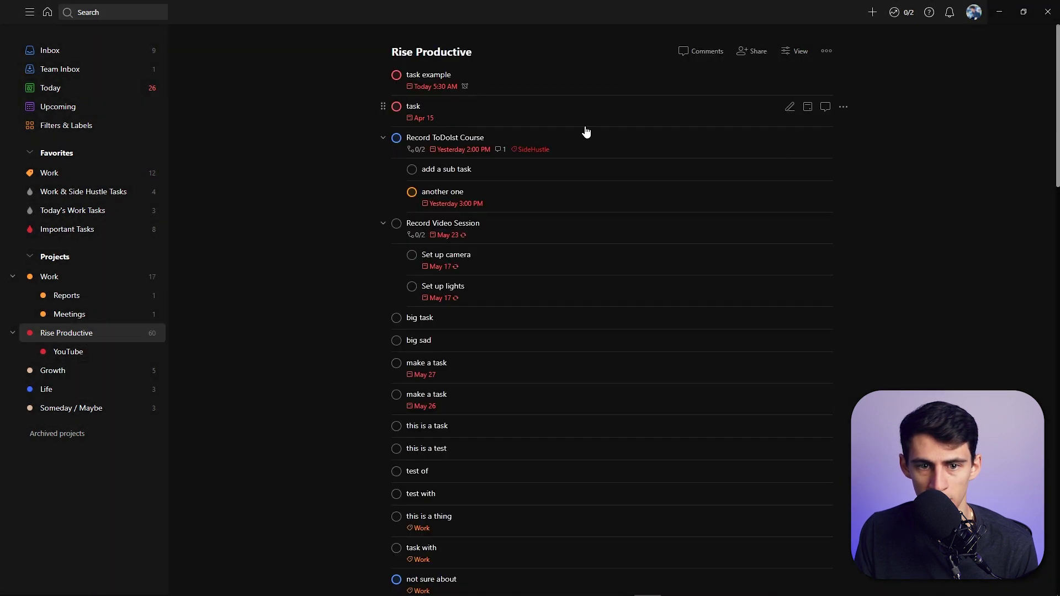
{"action": "left_click", "coordinate": [475, 111]}
{"action": "left_click", "coordinate": [685, 108]}
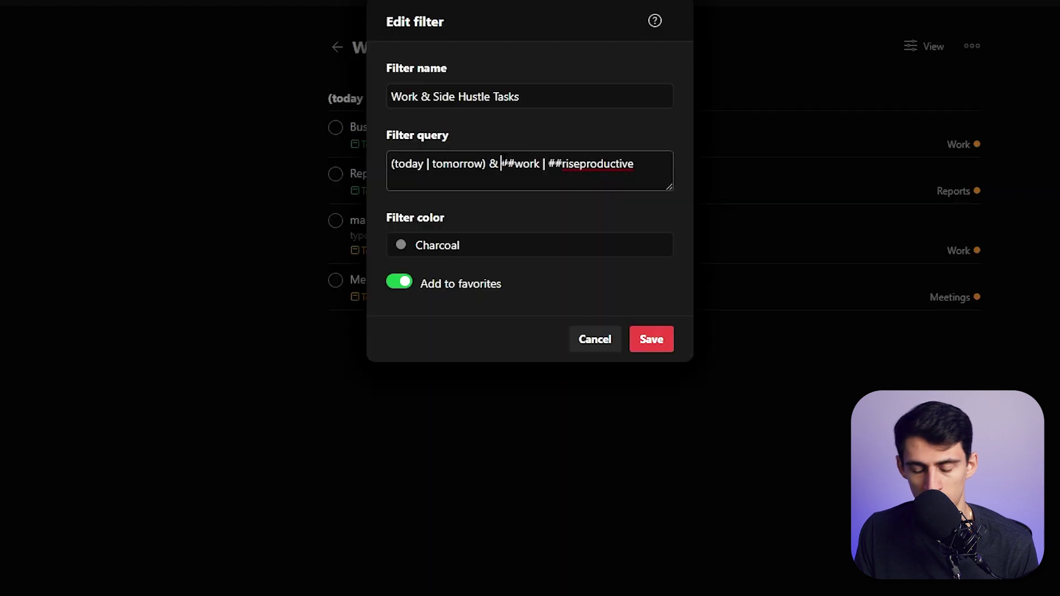
Step: Wrap '##work | ##rise productive' in parentheses so the query groups both projects, and save
{"action": "left_click", "coordinate": [503, 163]}
{"action": "type", "text": "("}
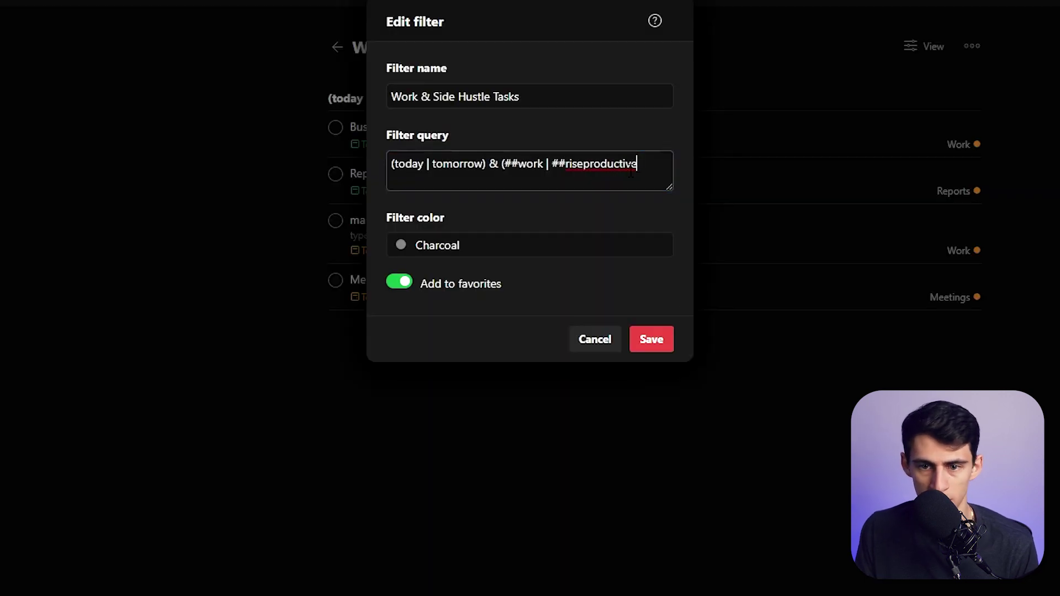
{"action": "left_click", "coordinate": [637, 344]}
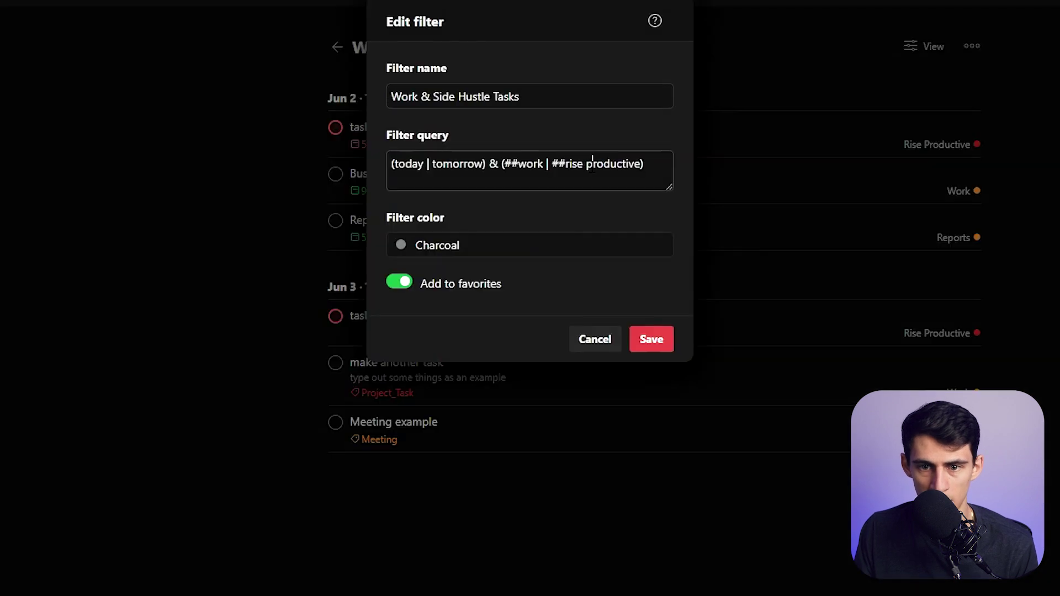
{"action": "left_click", "coordinate": [586, 163]}
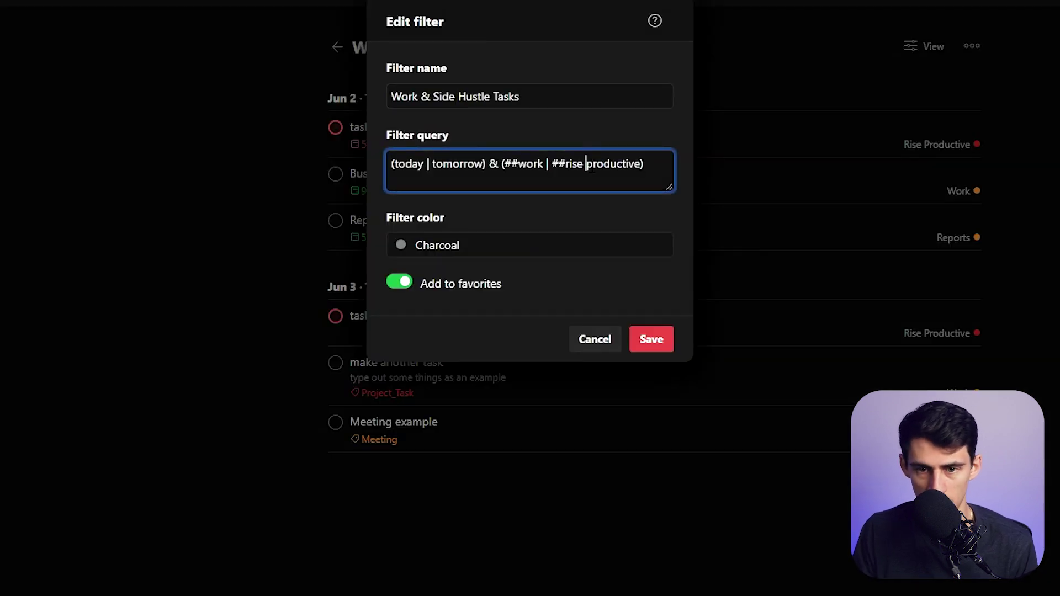
{"action": "key", "text": "BackSpace"}
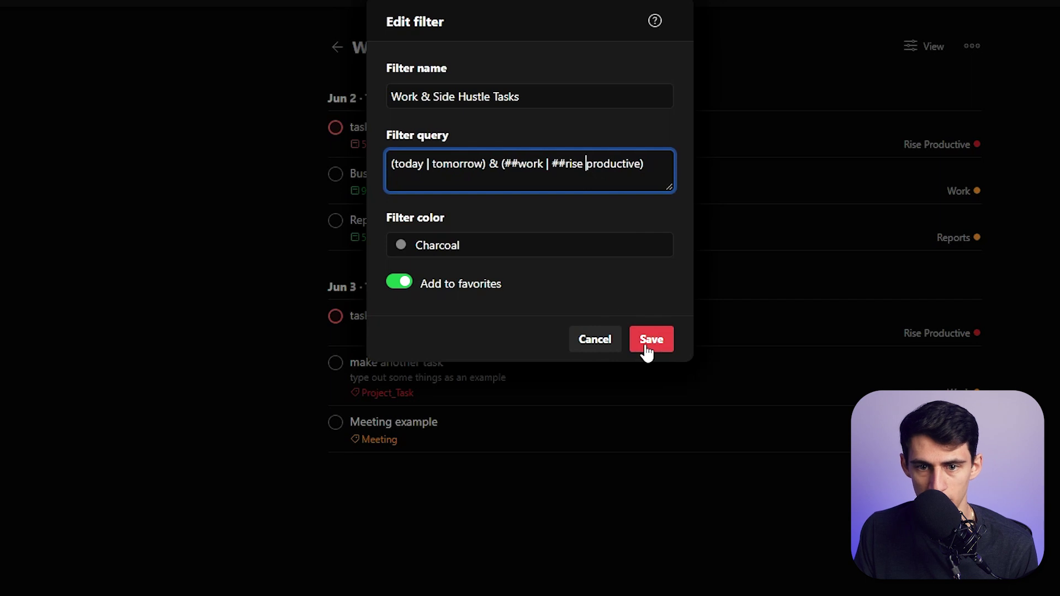
{"action": "left_click", "coordinate": [651, 338]}
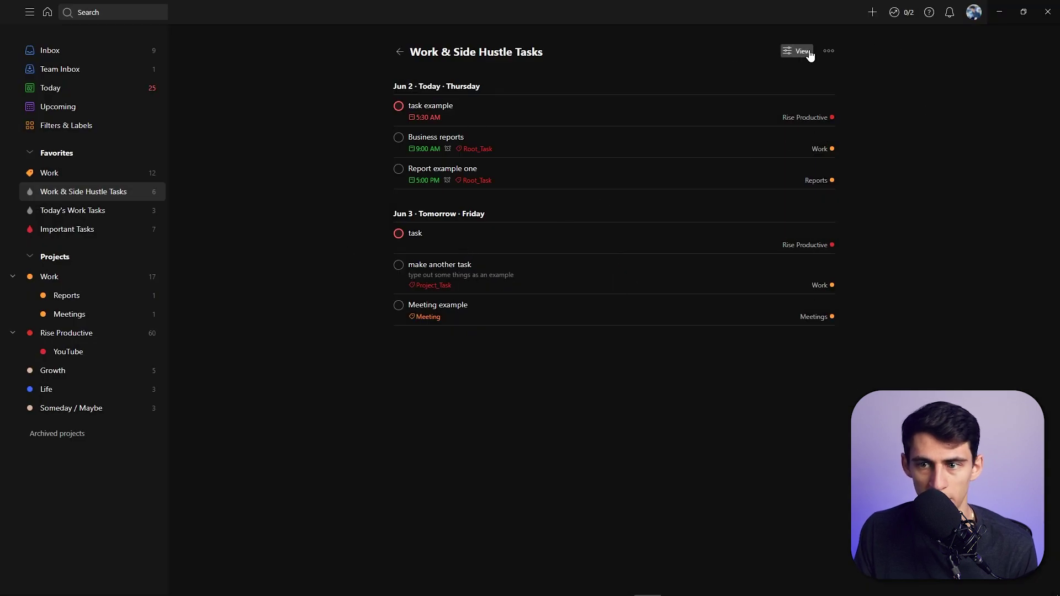
{"action": "left_click", "coordinate": [828, 51]}
Step: Add ' | ##growth' inside the project group and ' & !p4' at the end of the query, then save
{"action": "left_click", "coordinate": [828, 69]}
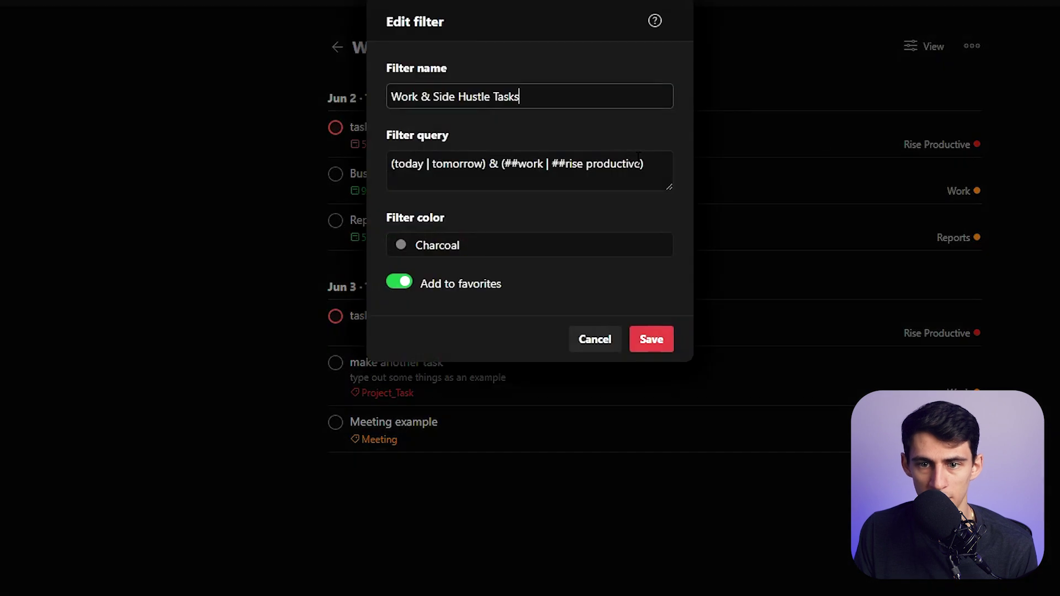
{"action": "key", "text": "Tab"}
{"action": "key", "text": "Left"}
{"action": "type", "text": "| "}
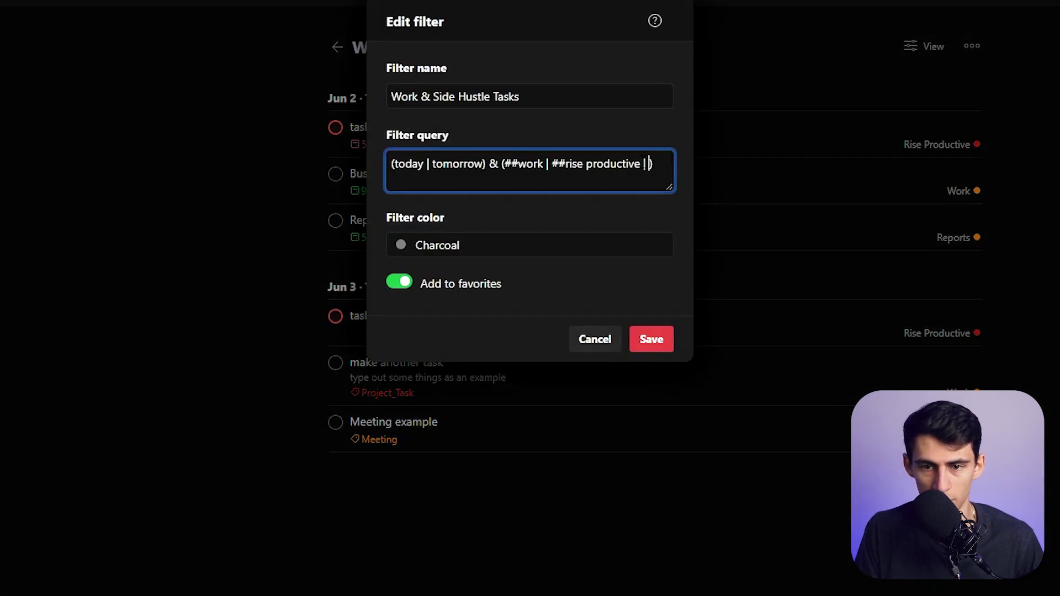
{"action": "type", "text": "growth"}
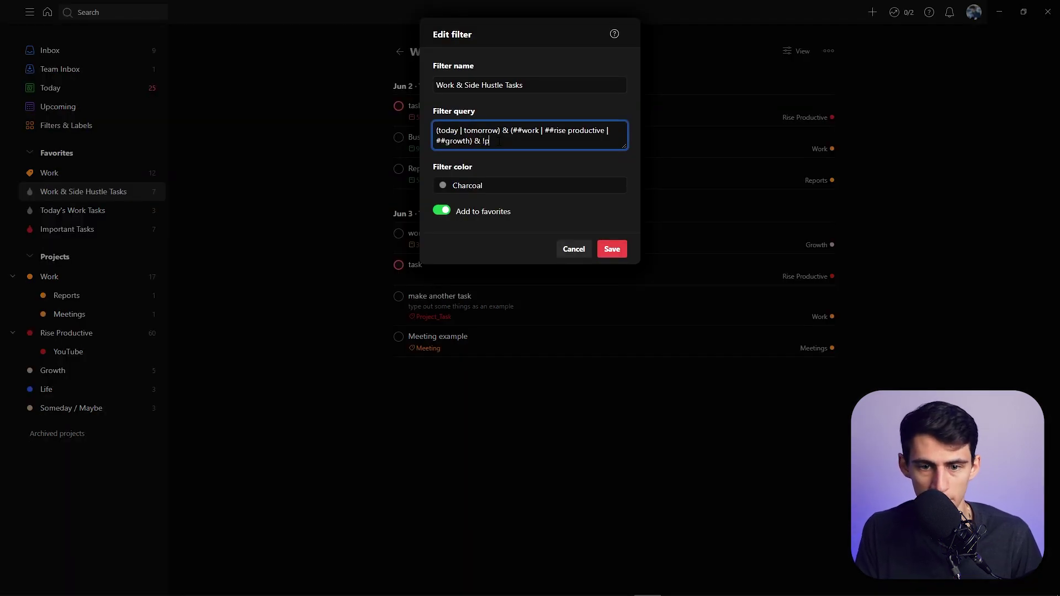
{"action": "left_click", "coordinate": [621, 249]}
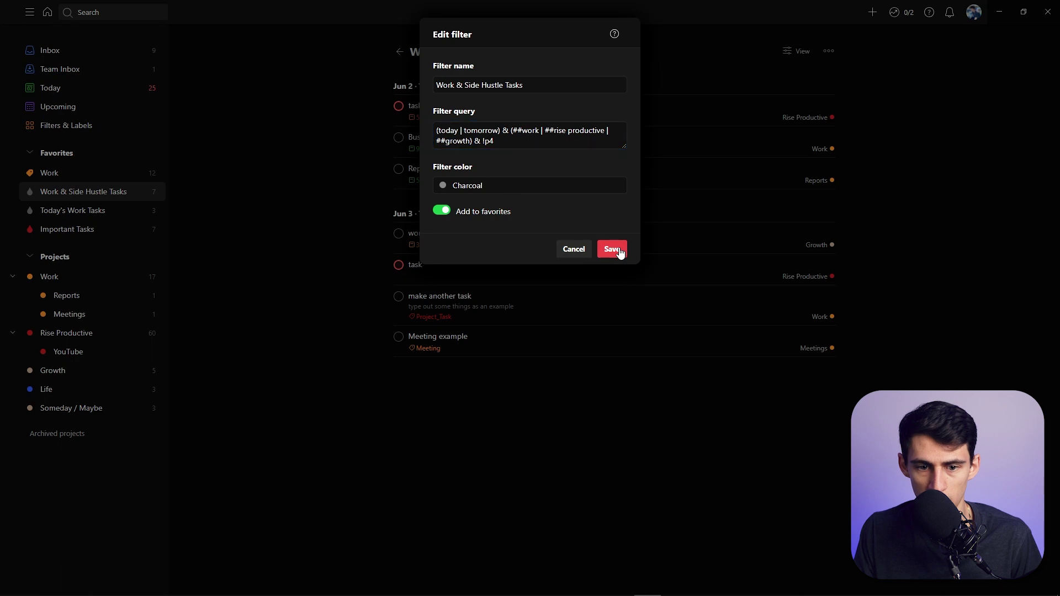